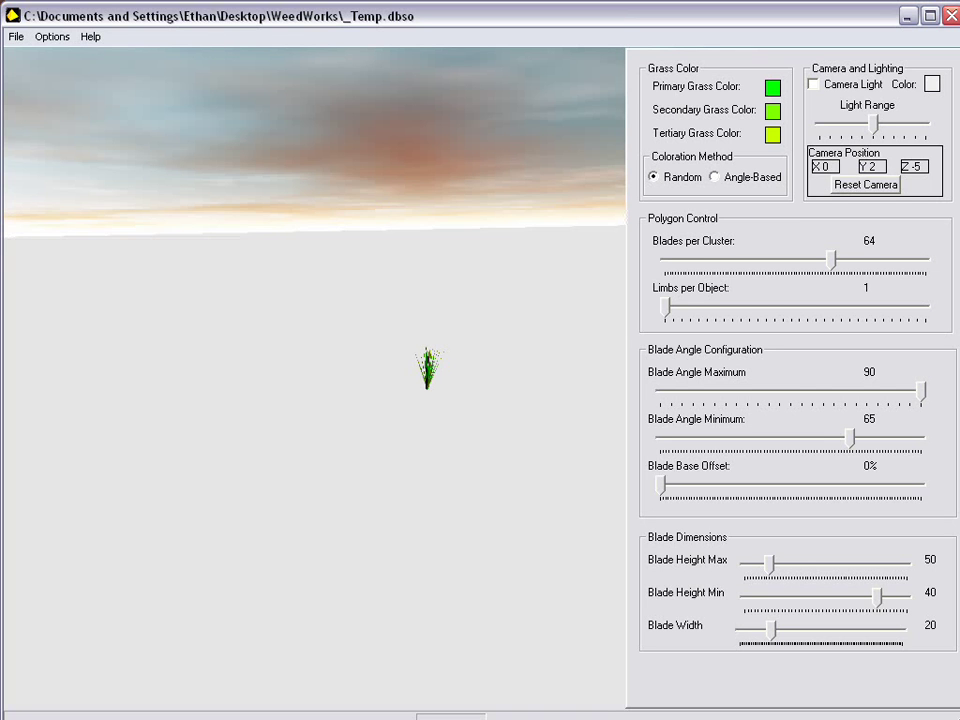
Set the limbs per object to 20.
left_click(666, 308)
left_click_drag(665, 307, 825, 307)
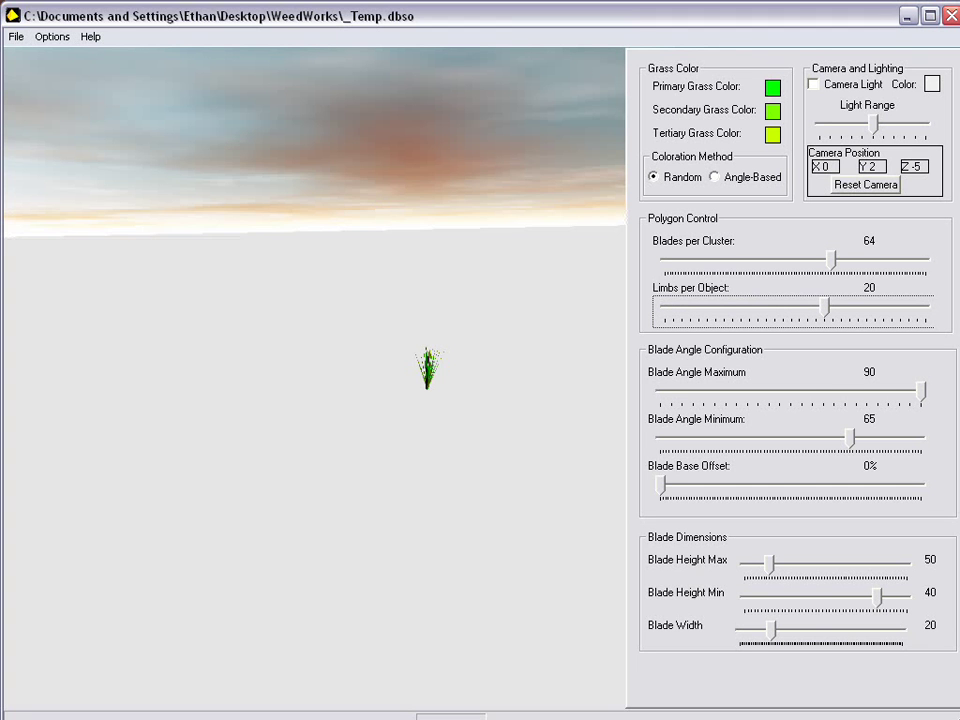
Examine the scattered grass clusters in the preview from several angles, up close and from farther away.
left_click_drag(314, 378, 282, 396)
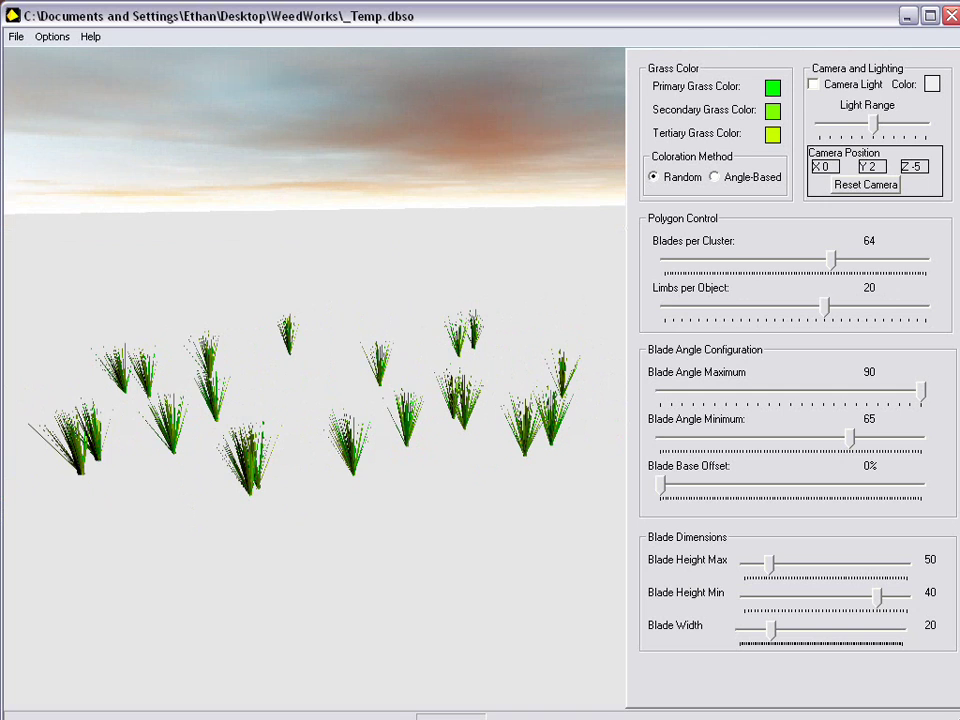
key("Up")
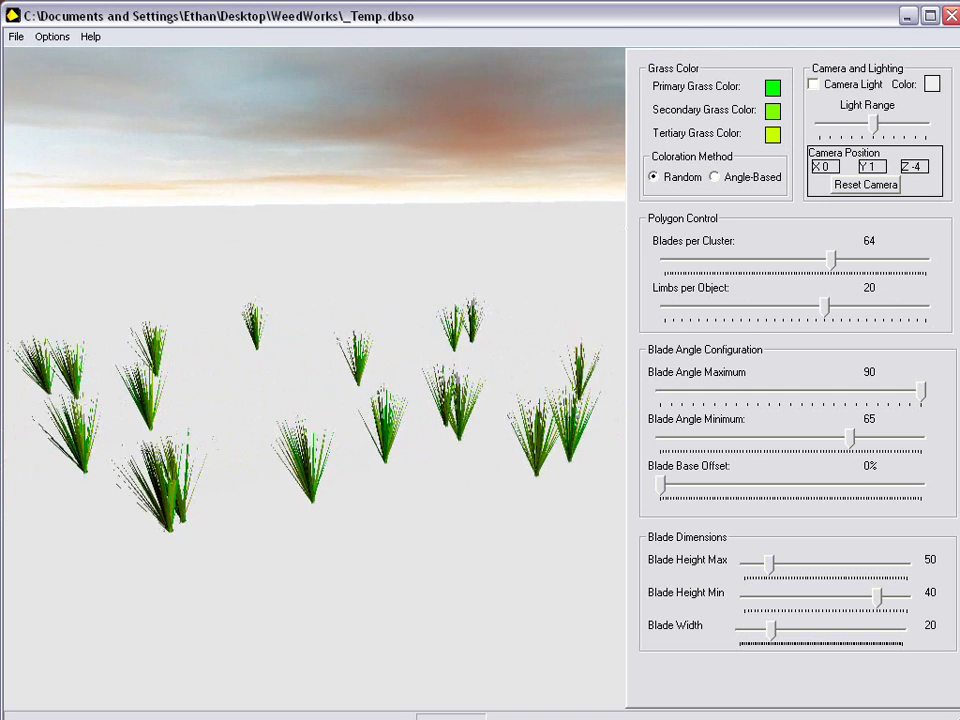
key("Up")
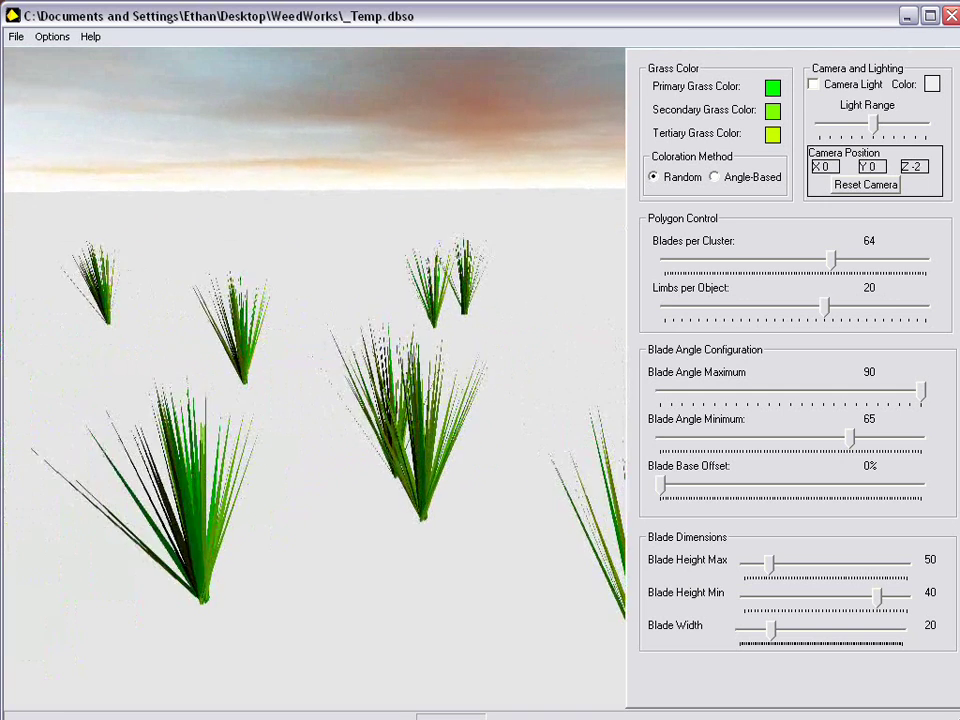
left_click_drag(314, 378, 192, 368)
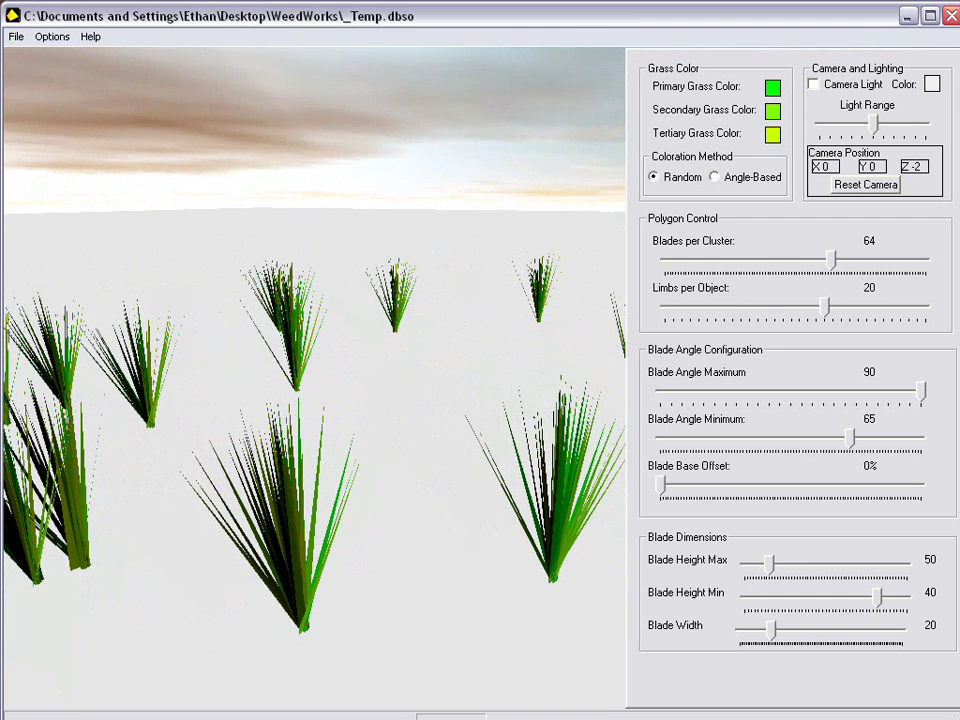
key("Right")
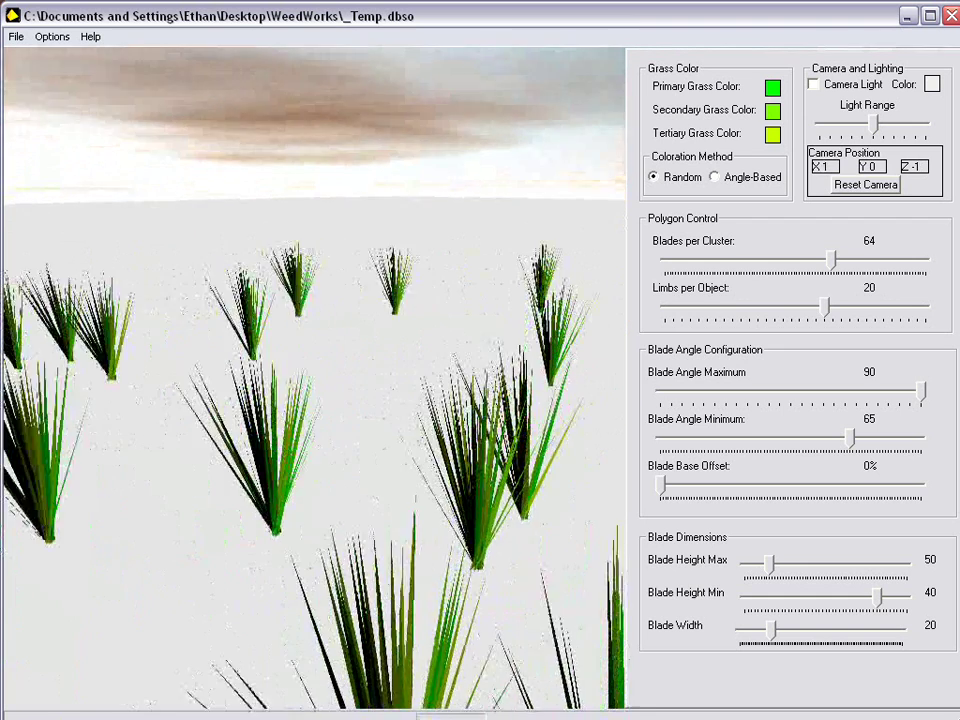
key("Right")
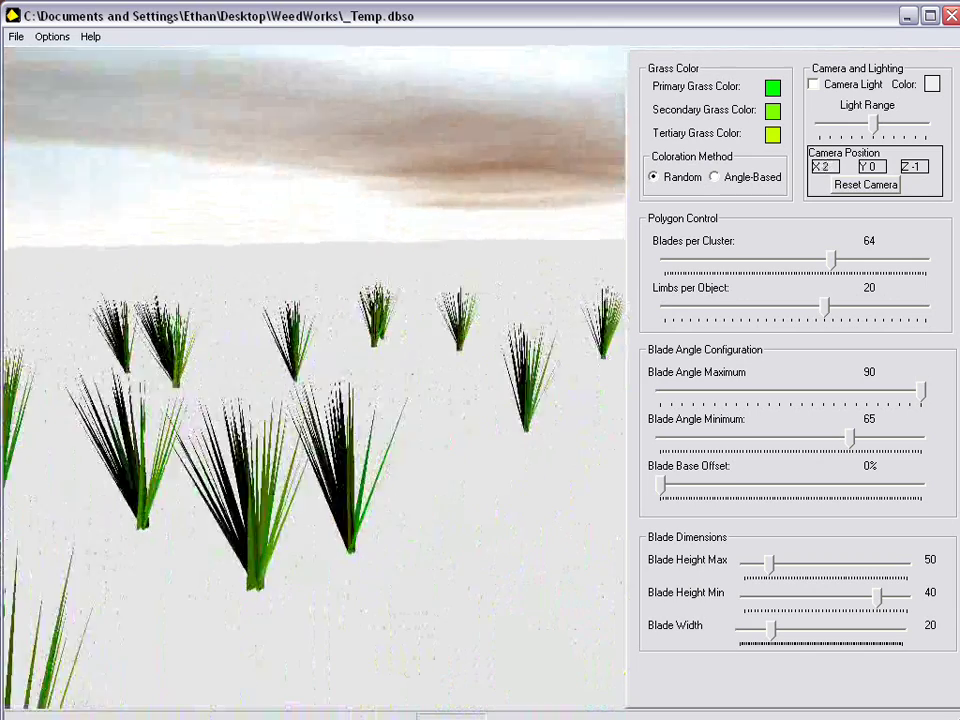
left_click_drag(314, 378, 269, 600)
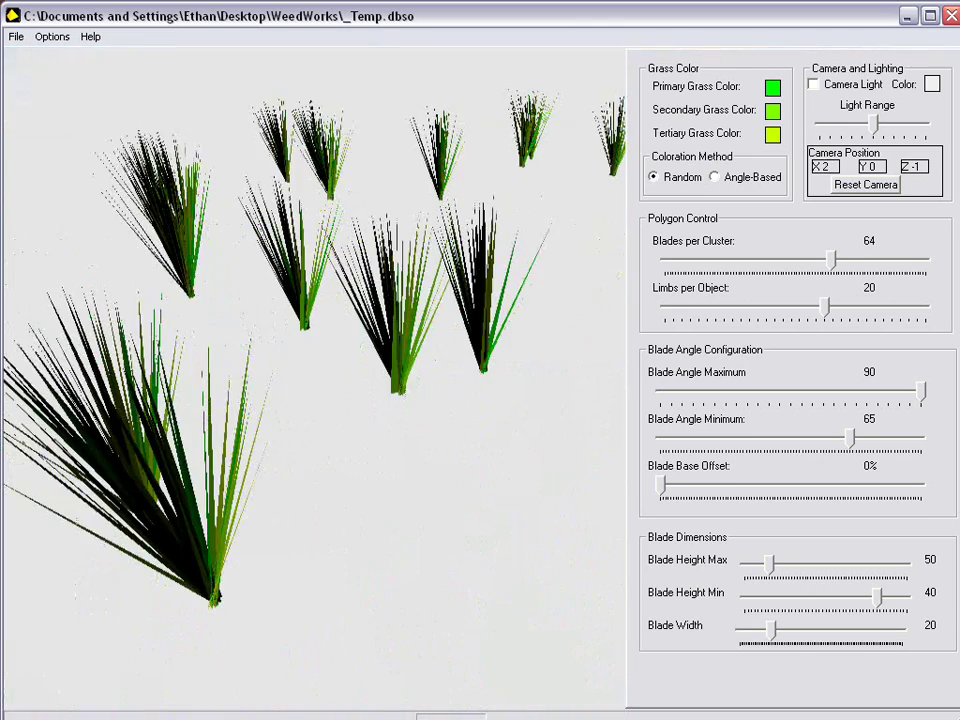
left_click_drag(314, 378, 392, 287)
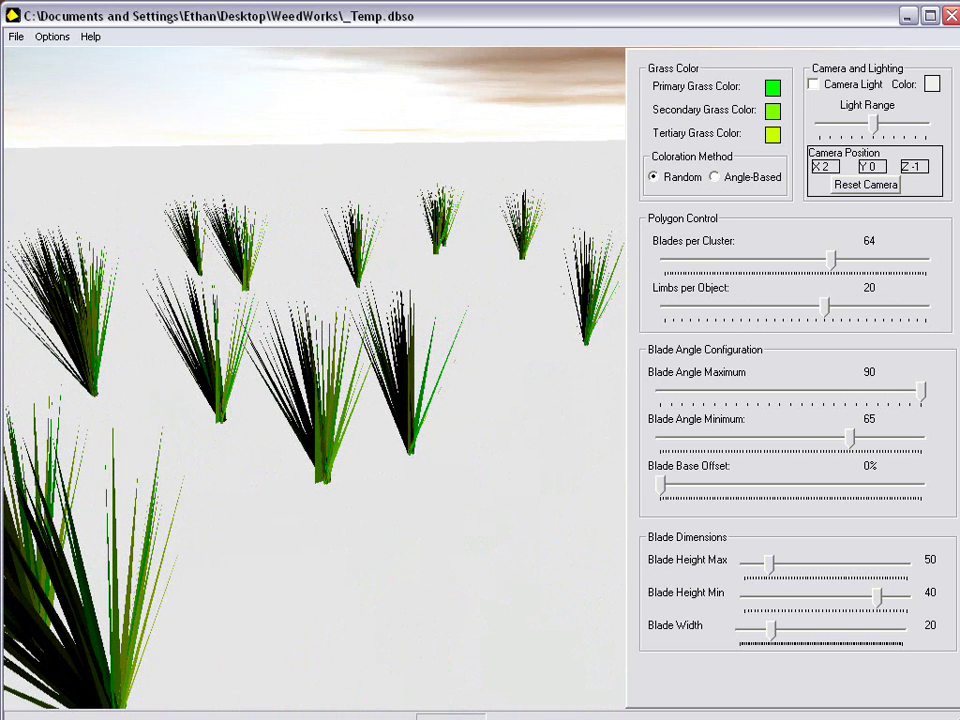
key("Down")
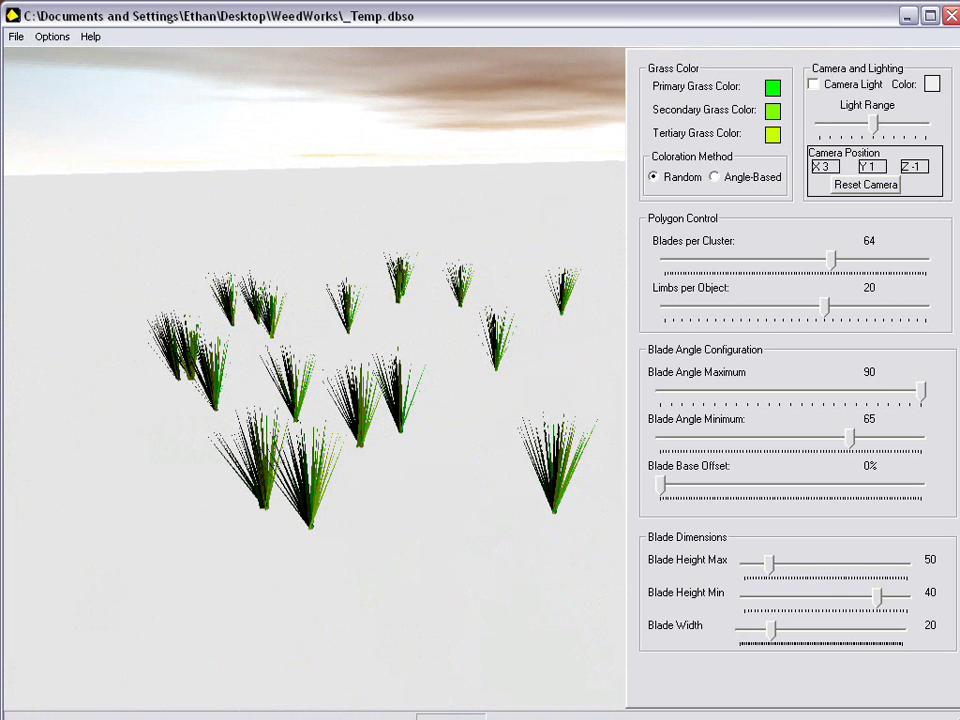
Set the blades per cluster to 100.
left_click_drag(831, 260, 926, 260)
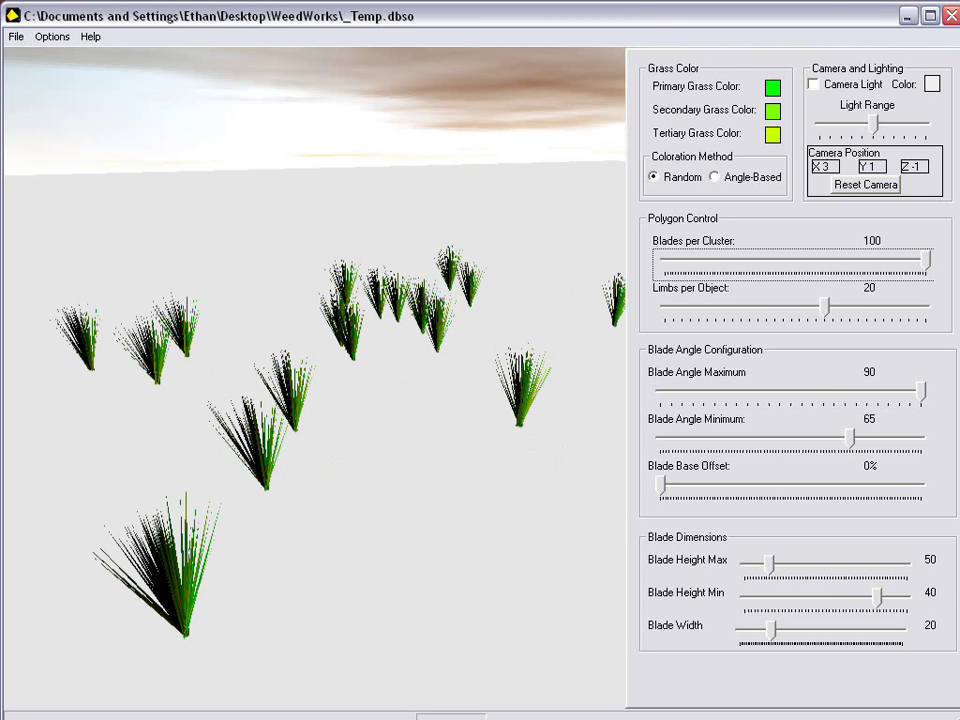
Move among the 100-blade grass clusters and inspect their density and shading from different sides.
key("Up")
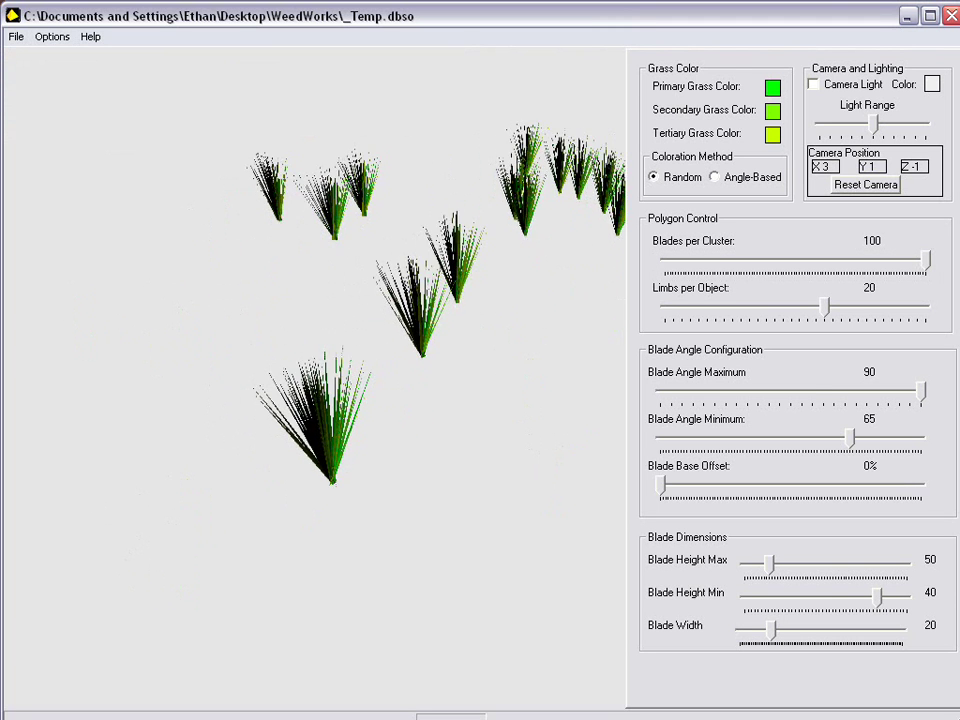
key("Up")
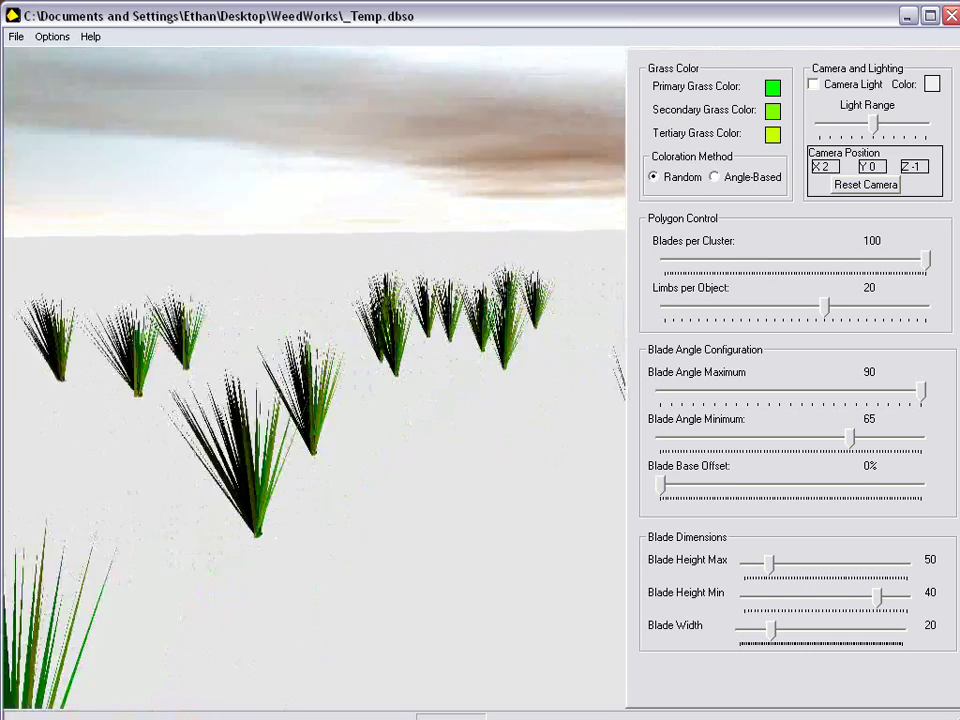
key("Up")
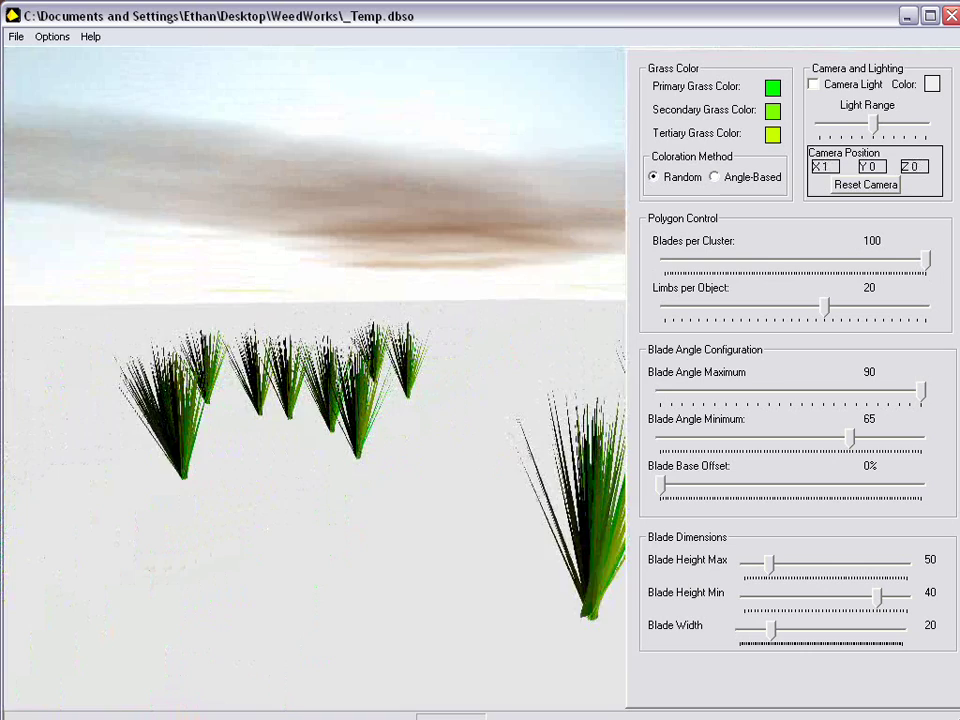
key("Up")
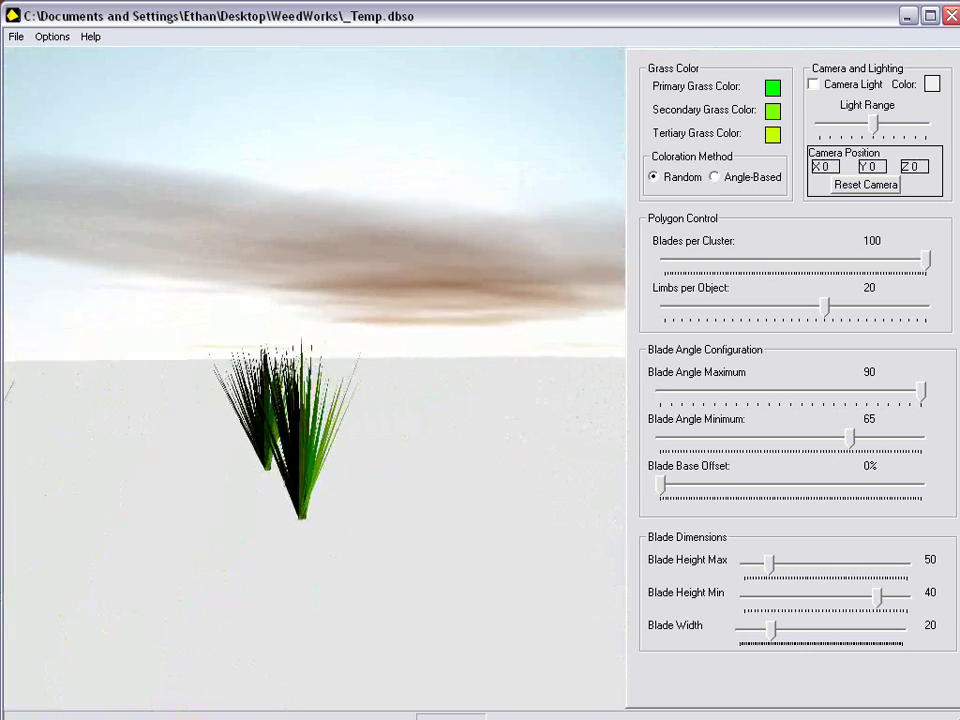
key("Up")
key("Down")
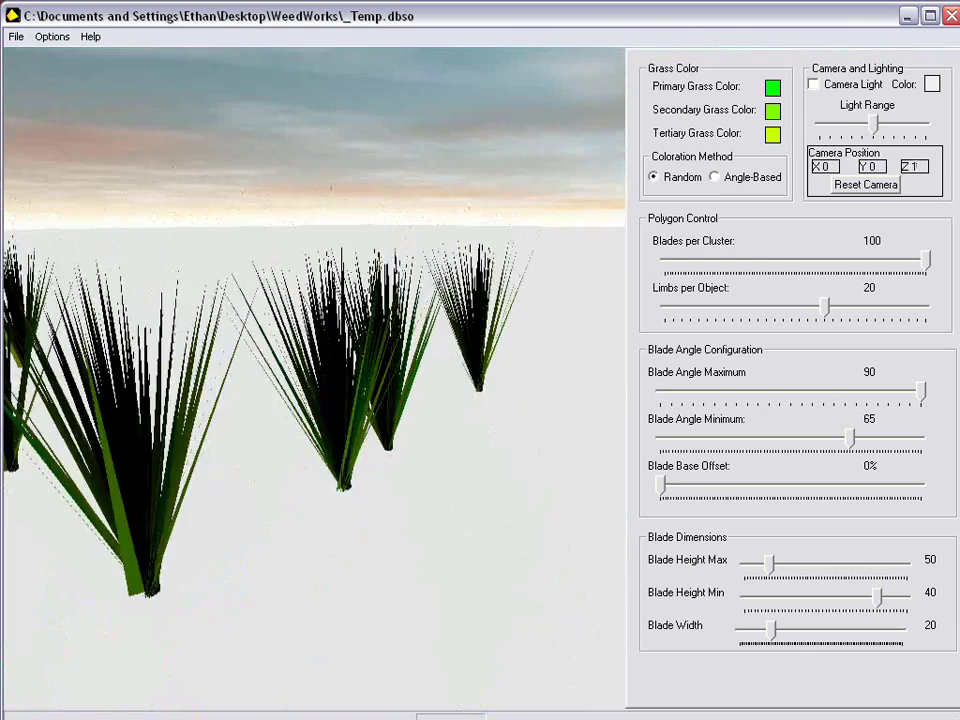
key("Down")
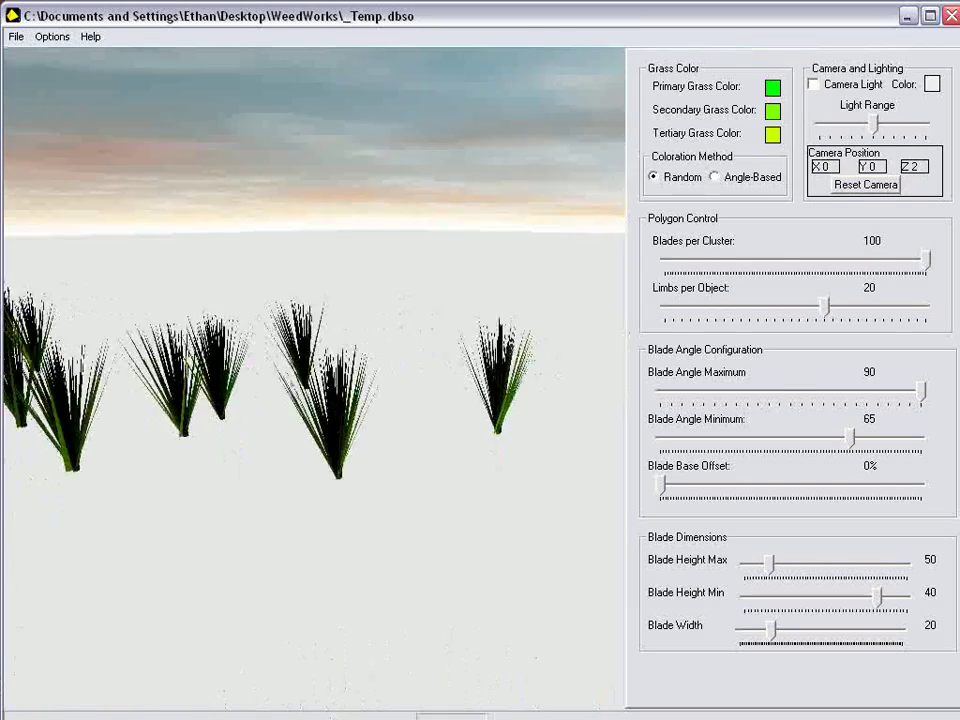
key("Right")
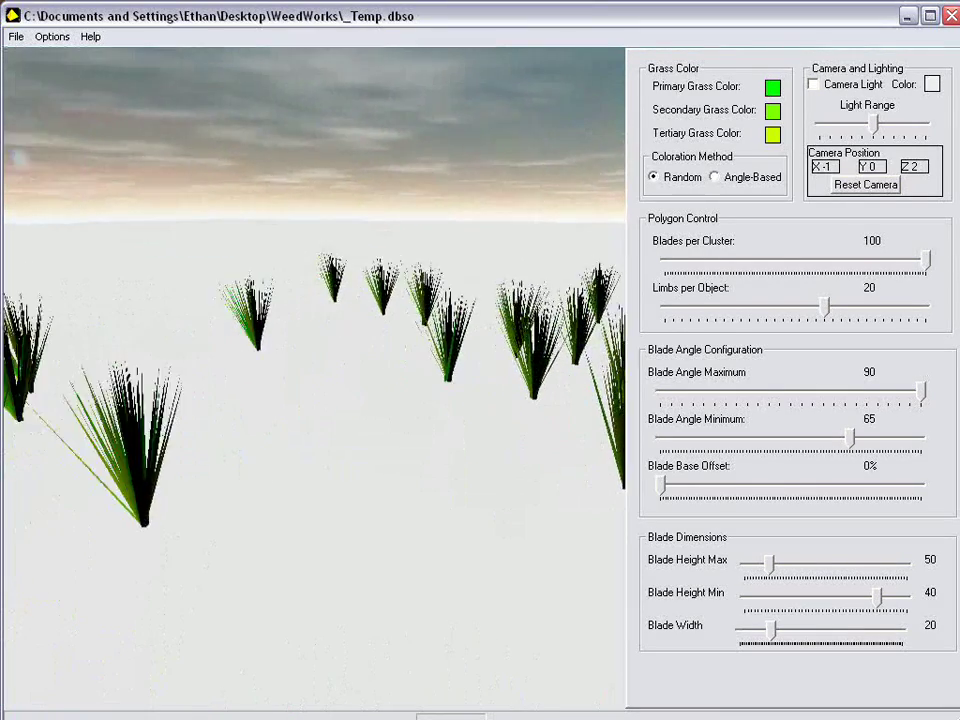
key("Left")
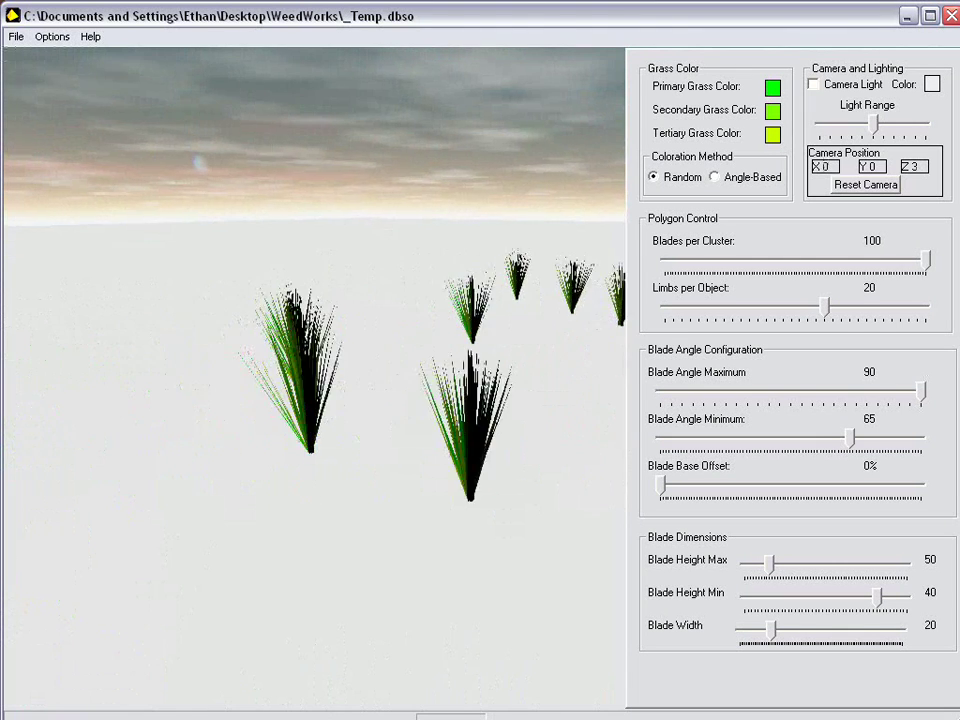
key("Left")
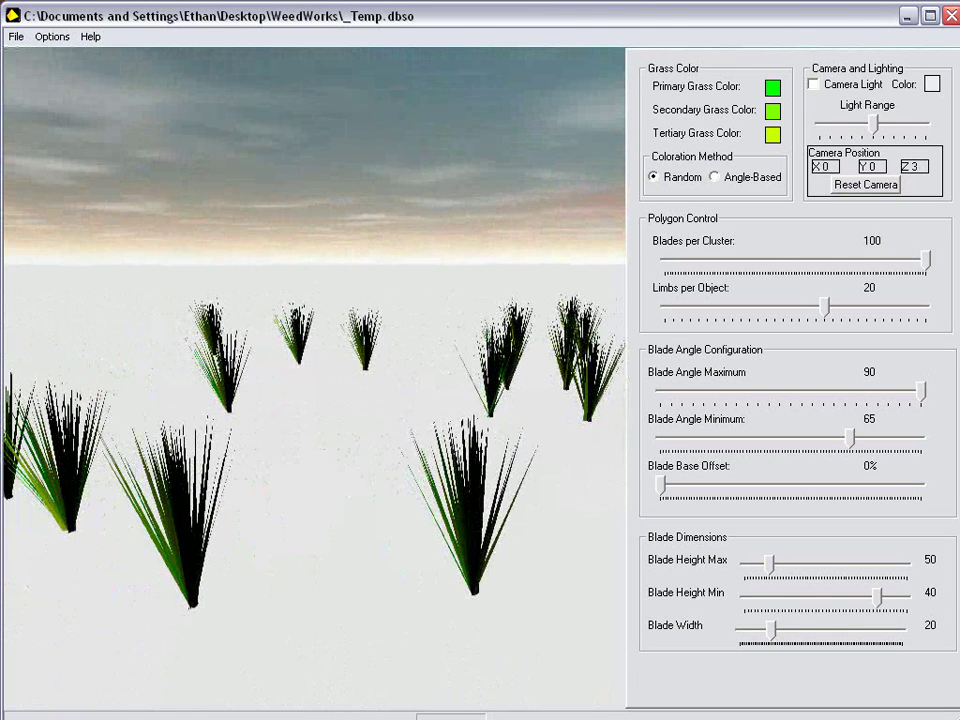
Turn on the camera light and increase its light range to near the maximum.
left_click(814, 85)
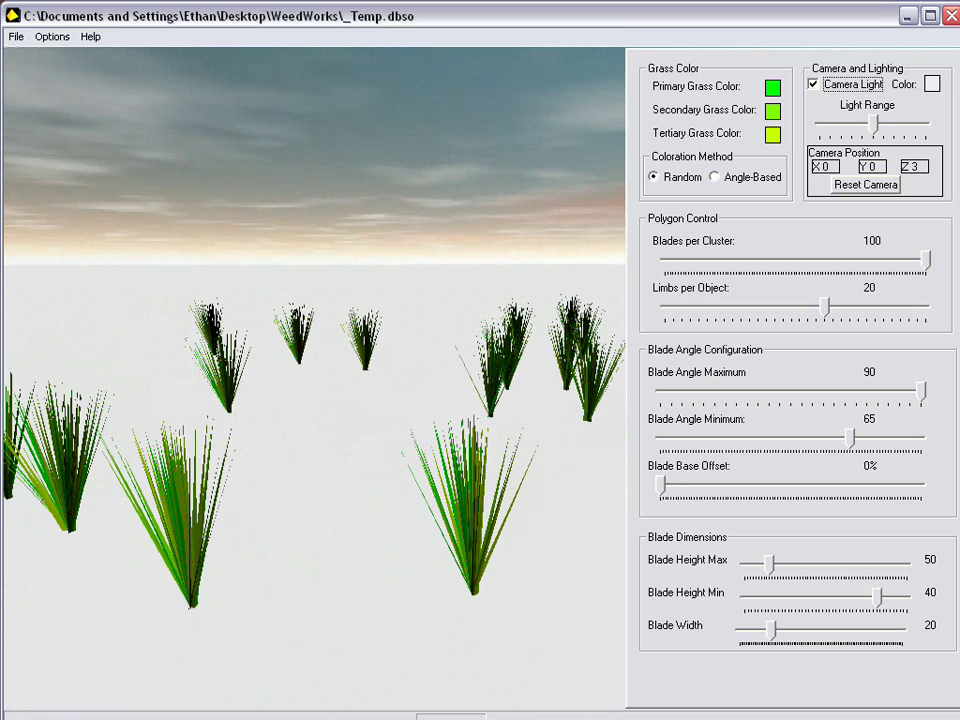
left_click_drag(873, 124, 916, 124)
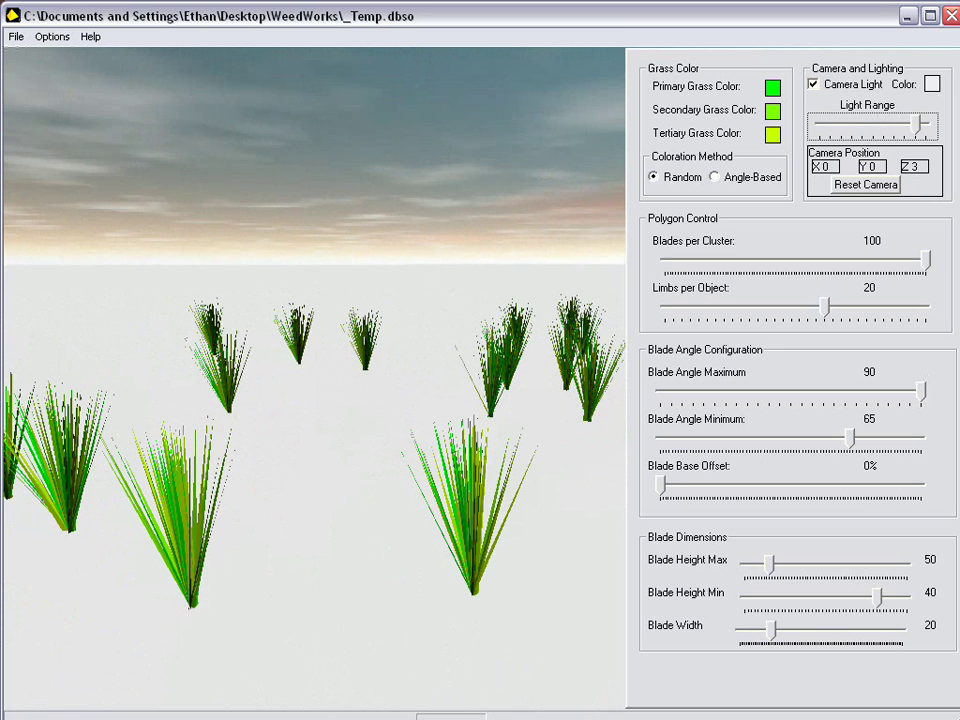
Set the blade base offset to 100% to spread the blades away from their cluster centres.
key("Left")
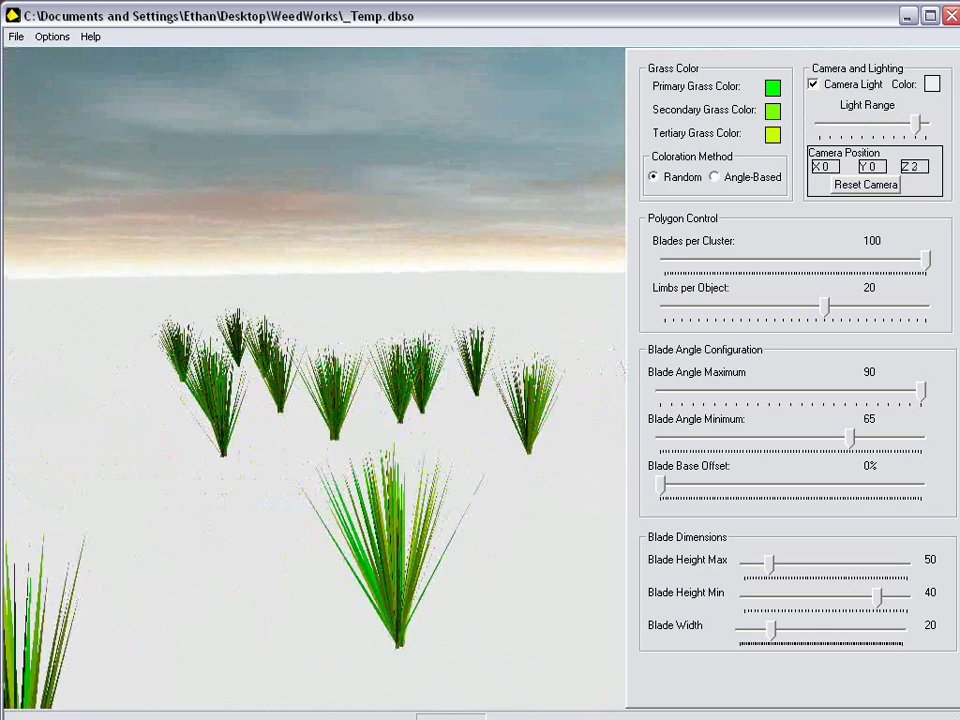
key("Left")
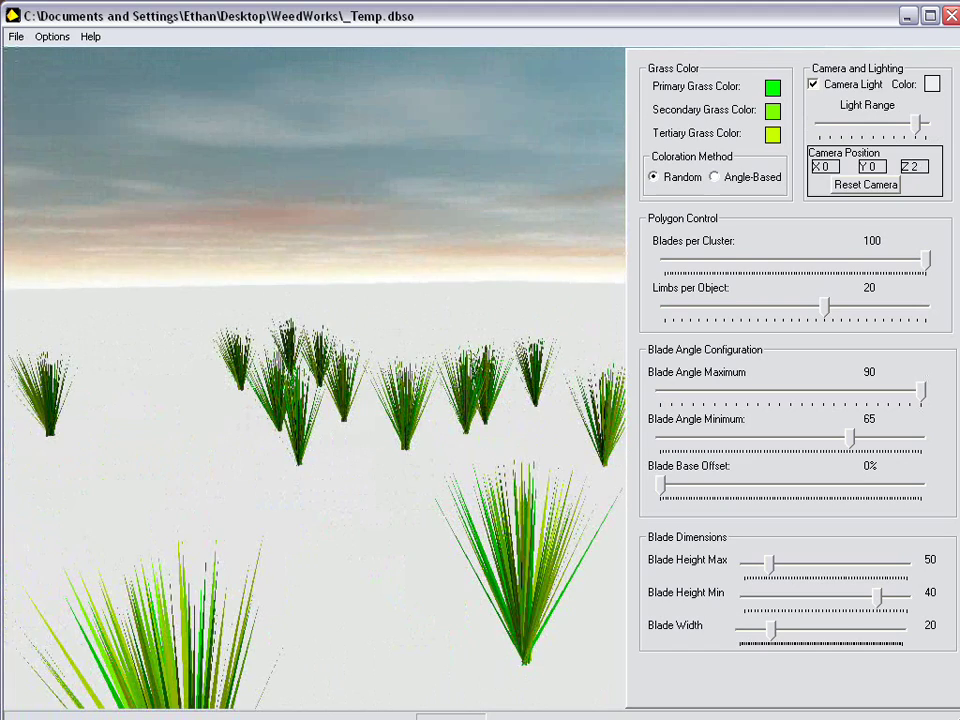
key("Up")
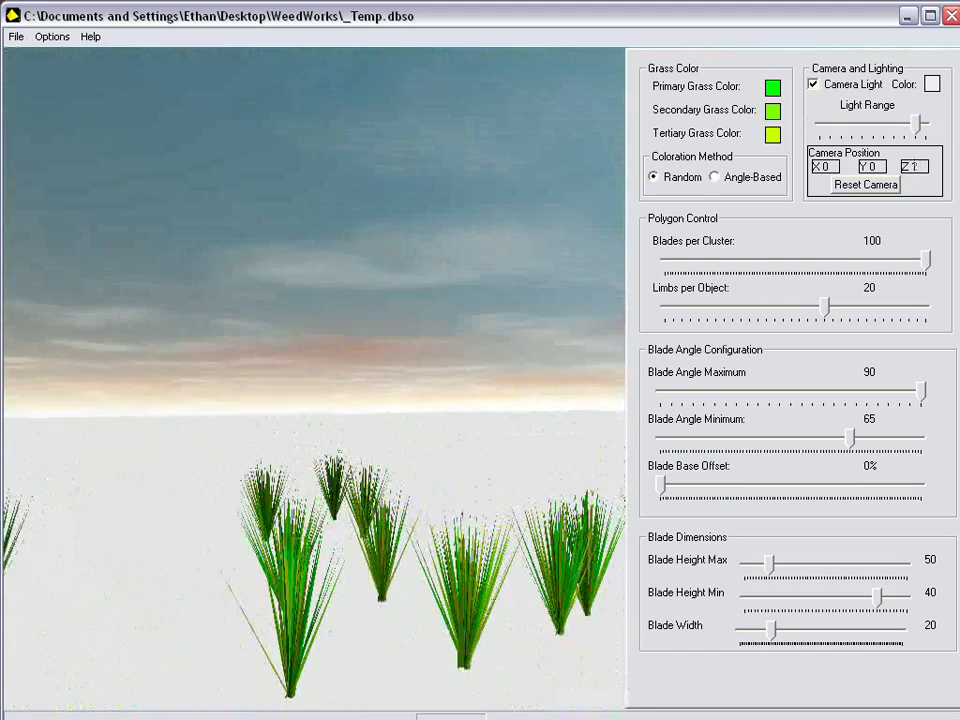
key("Up")
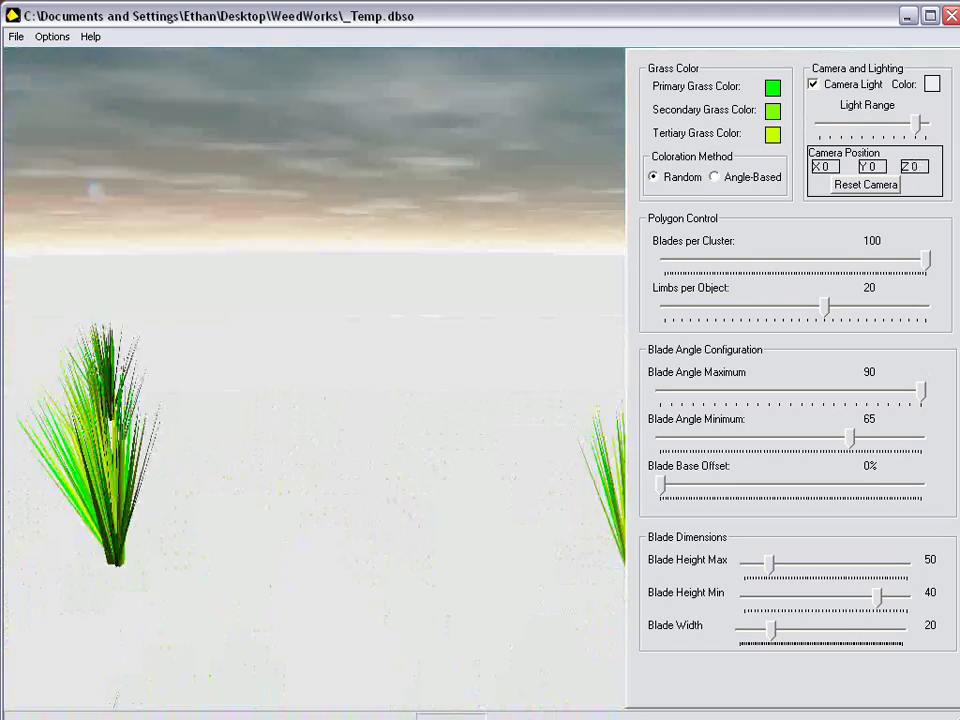
key("Down")
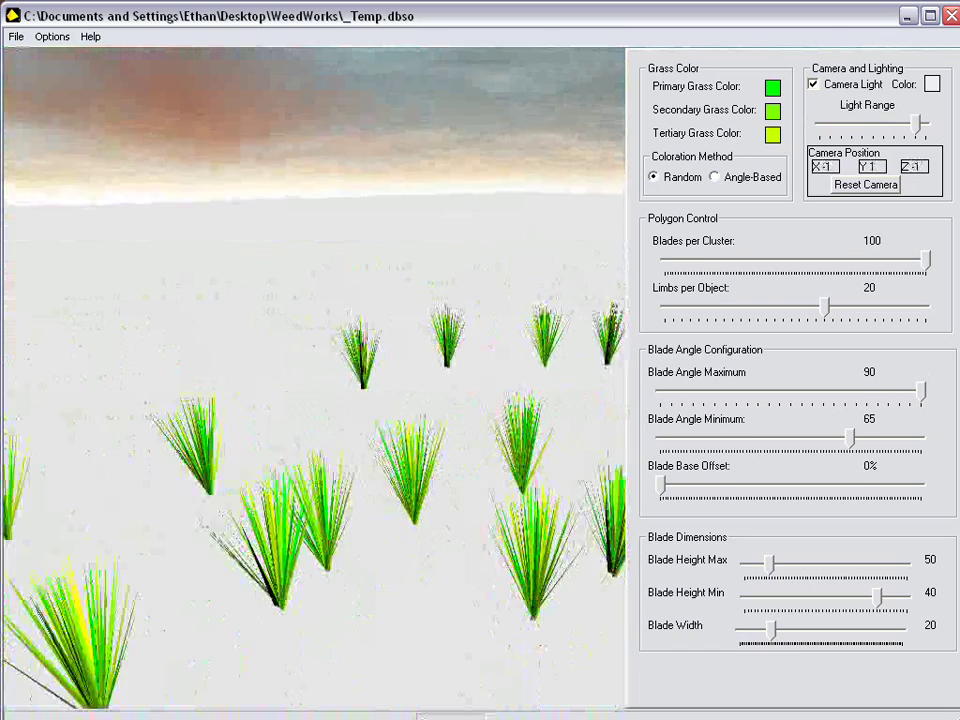
key("Down")
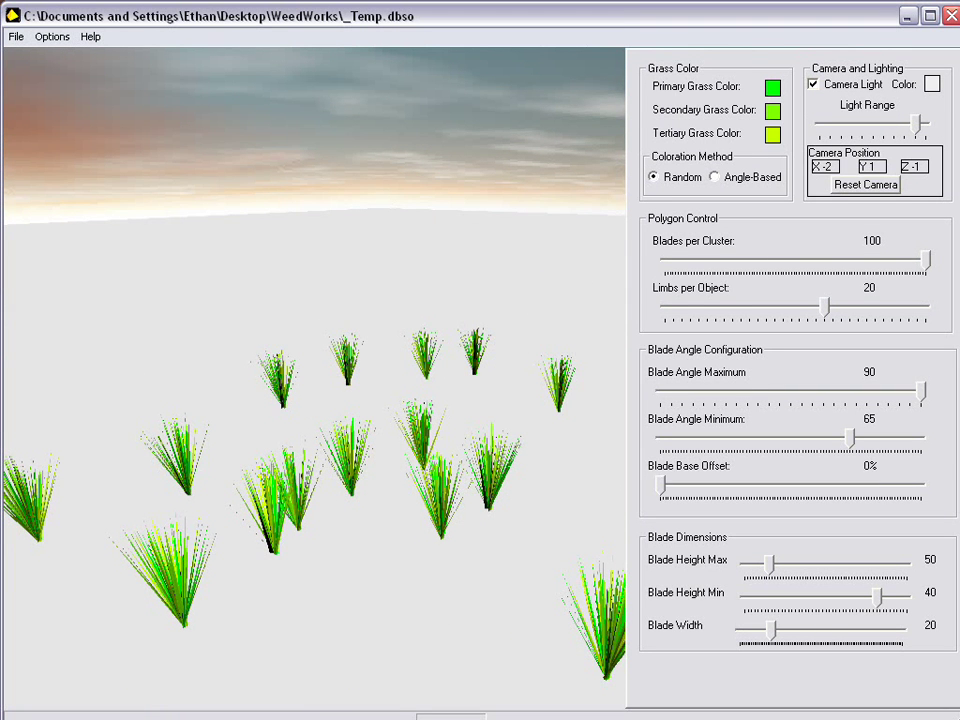
left_click(660, 486)
left_click_drag(660, 486, 920, 485)
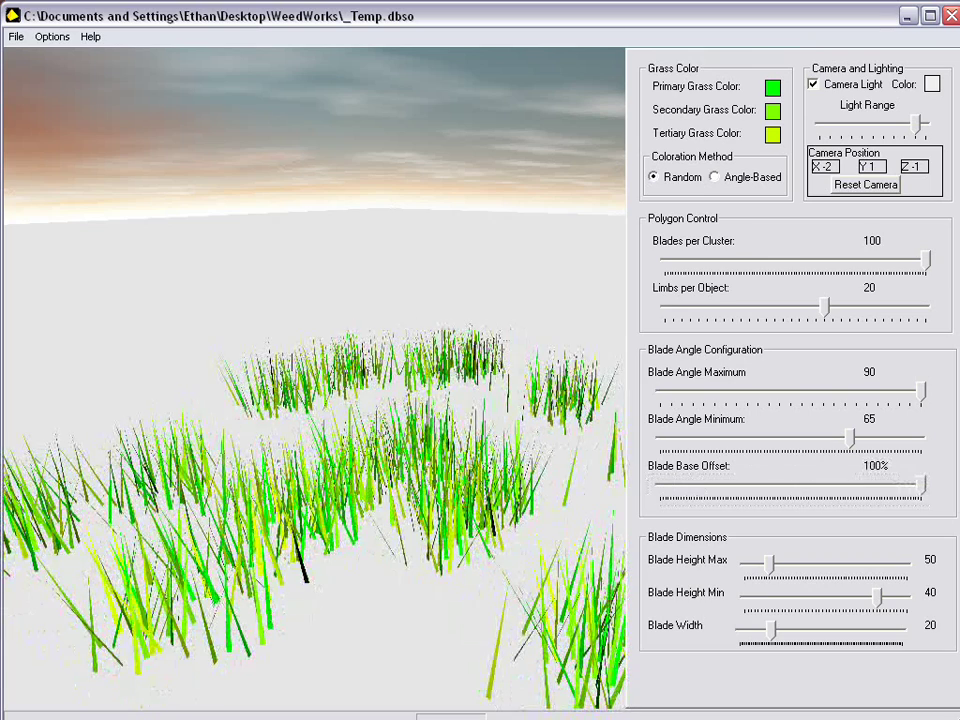
Turn the camera light off, inspect the spread-out grass from several positions, and turn the light back on.
left_click(814, 85)
left_click_drag(315, 378, 480, 424)
key("Up")
key("Up")
key("Up")
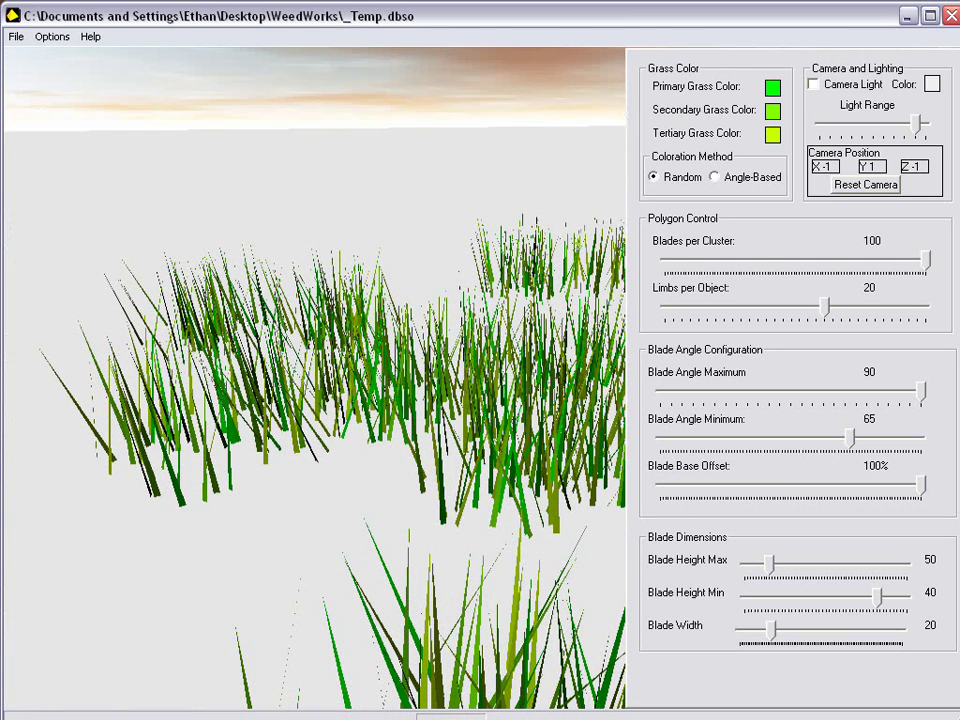
key("Right")
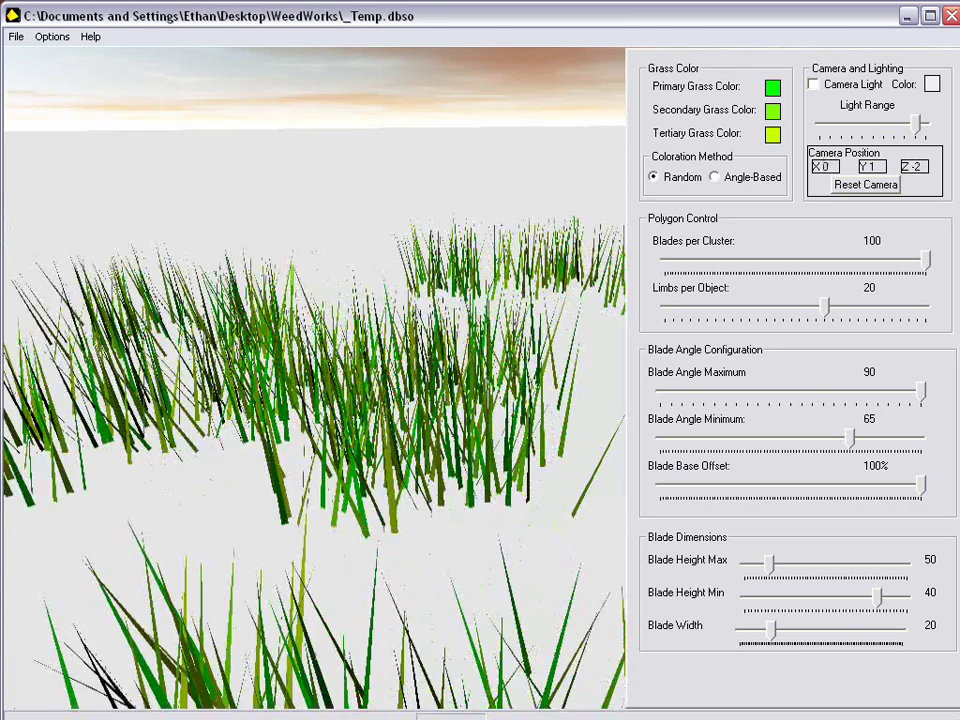
key("Right")
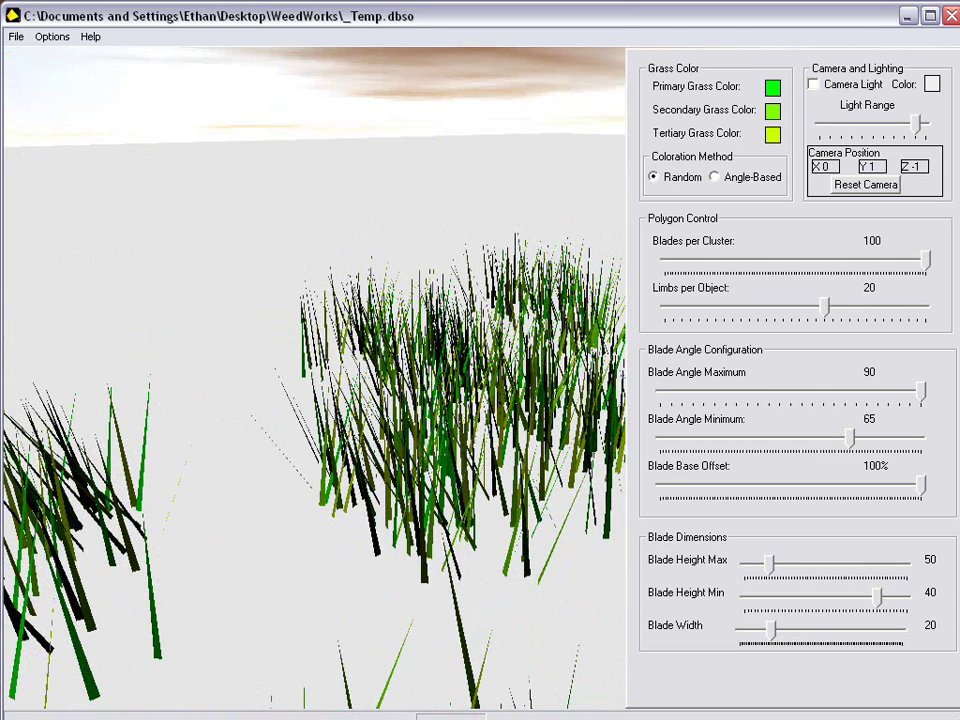
key("Up")
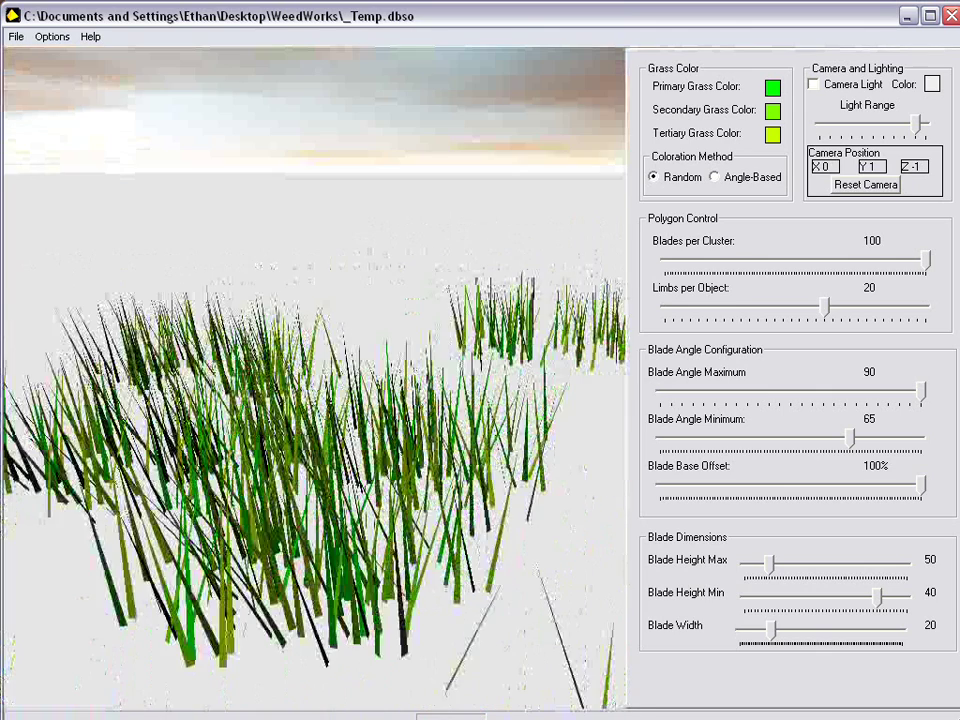
key("Left")
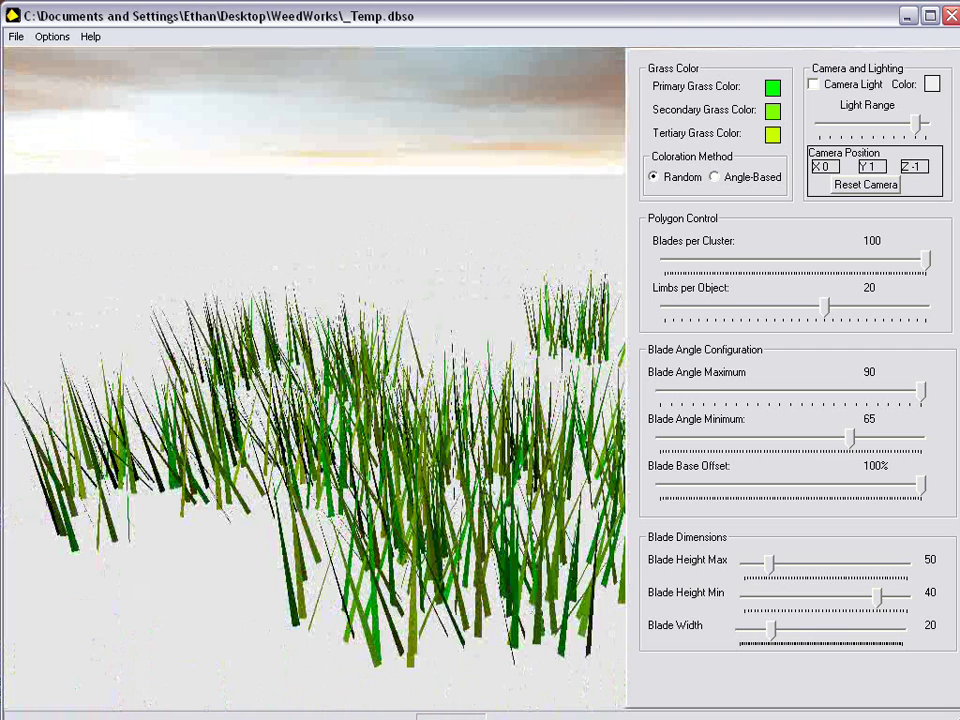
left_click(814, 85)
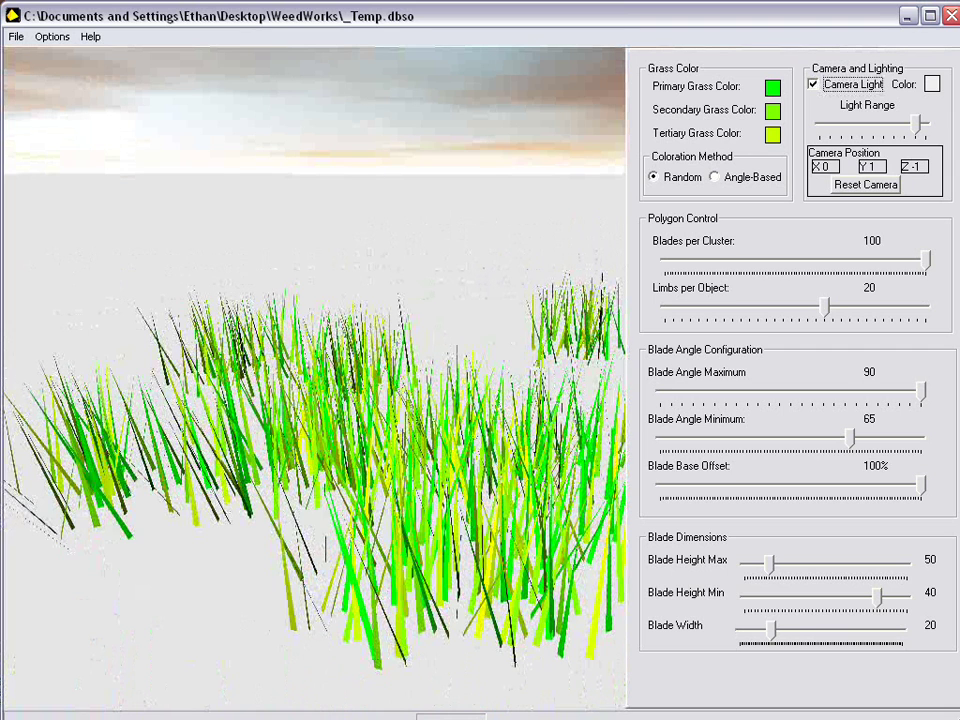
Lower the camera light range to below the middle of its scale and change the primary grass colour to yellow.
left_click_drag(916, 124, 862, 124)
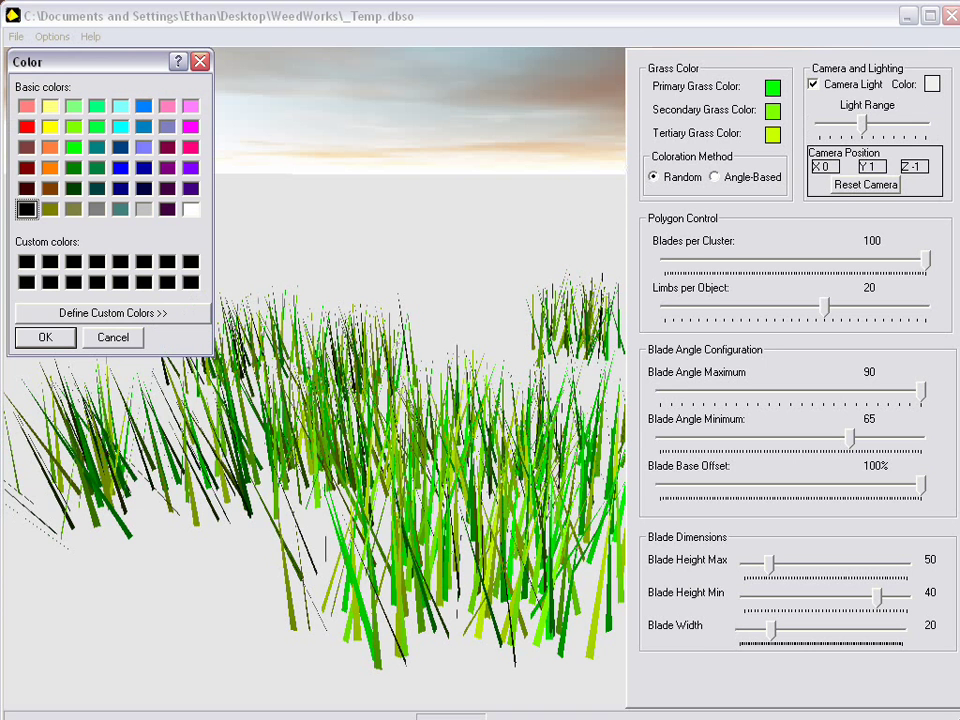
left_click(50, 127)
left_click(45, 338)
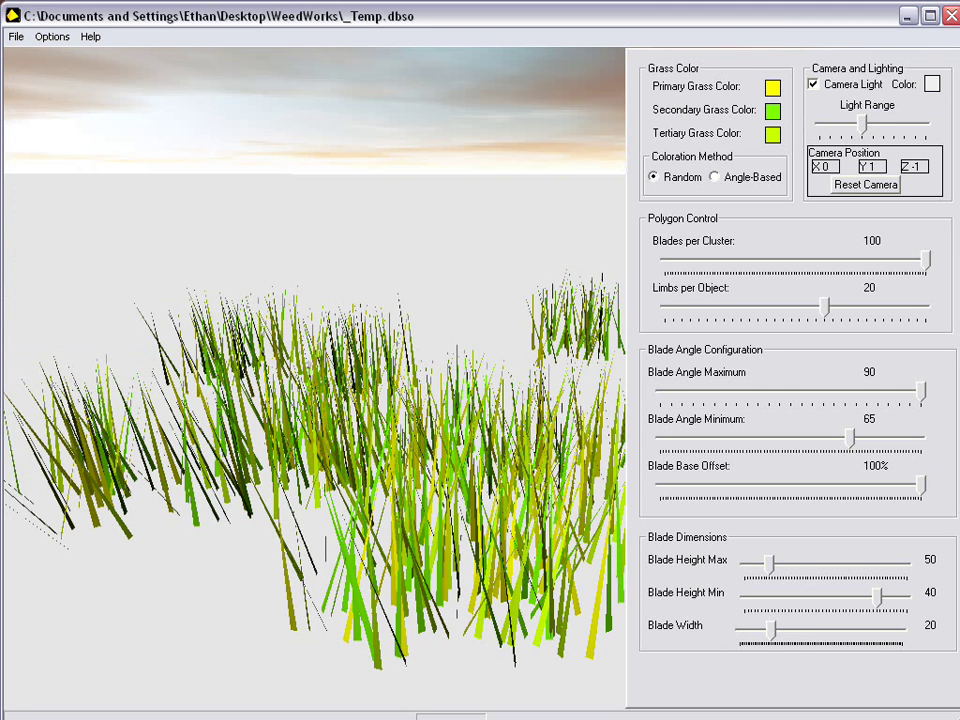
Set the secondary grass colour to a lighter olive with luminance 75 (red 159, green 159, blue 0), adding it to the custom colours.
left_click(773, 111)
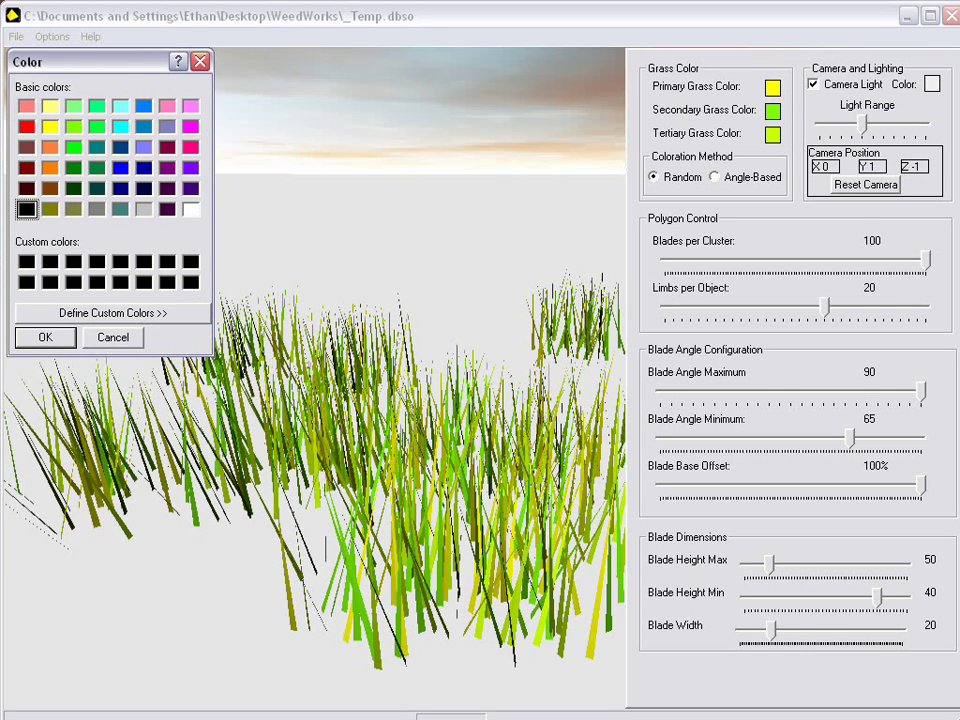
left_click(50, 209)
key("alt+d")
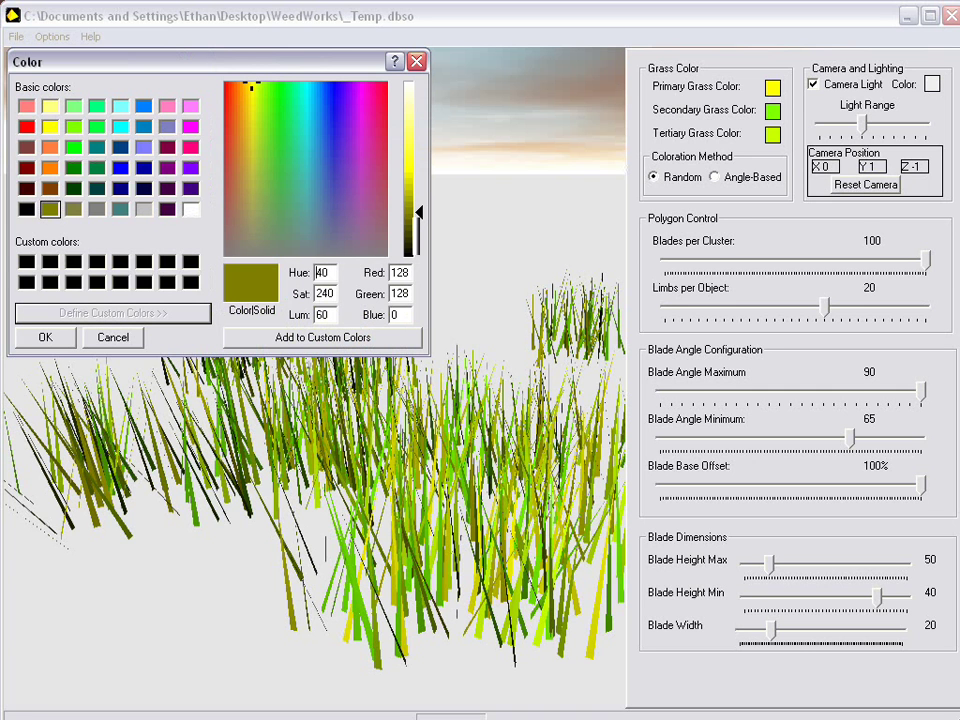
left_click_drag(419, 208, 419, 202)
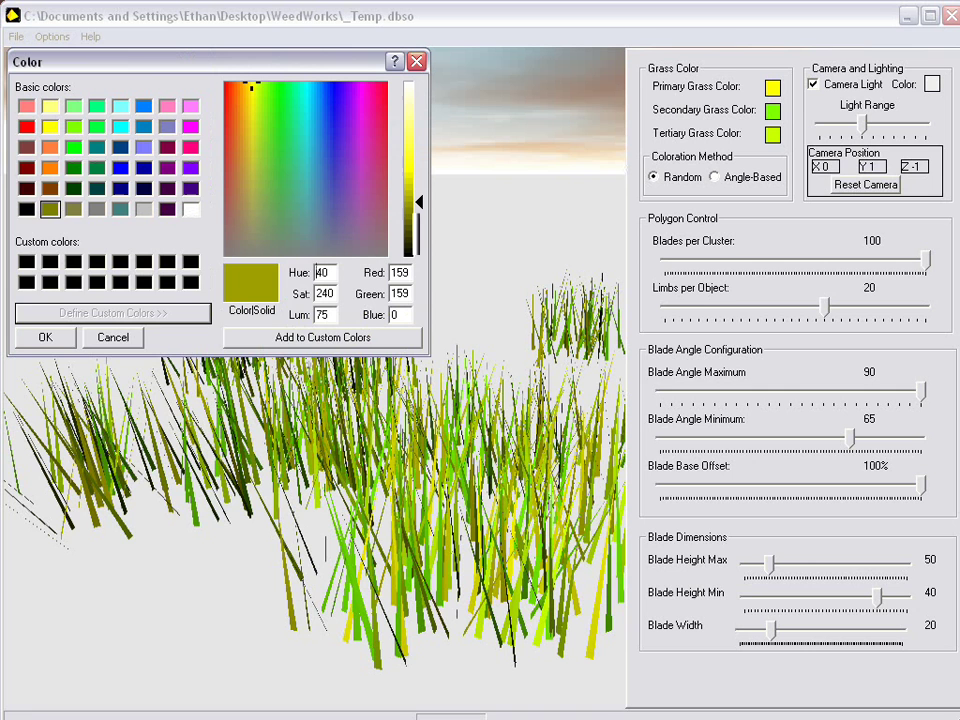
key("alt+a")
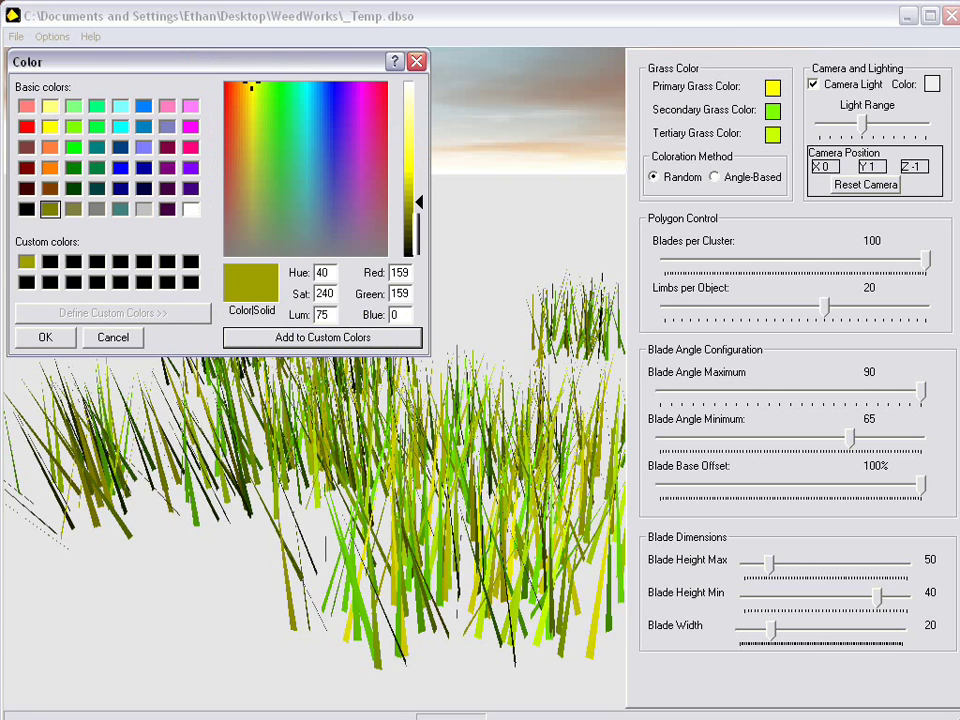
key("Tab")
key("Return")
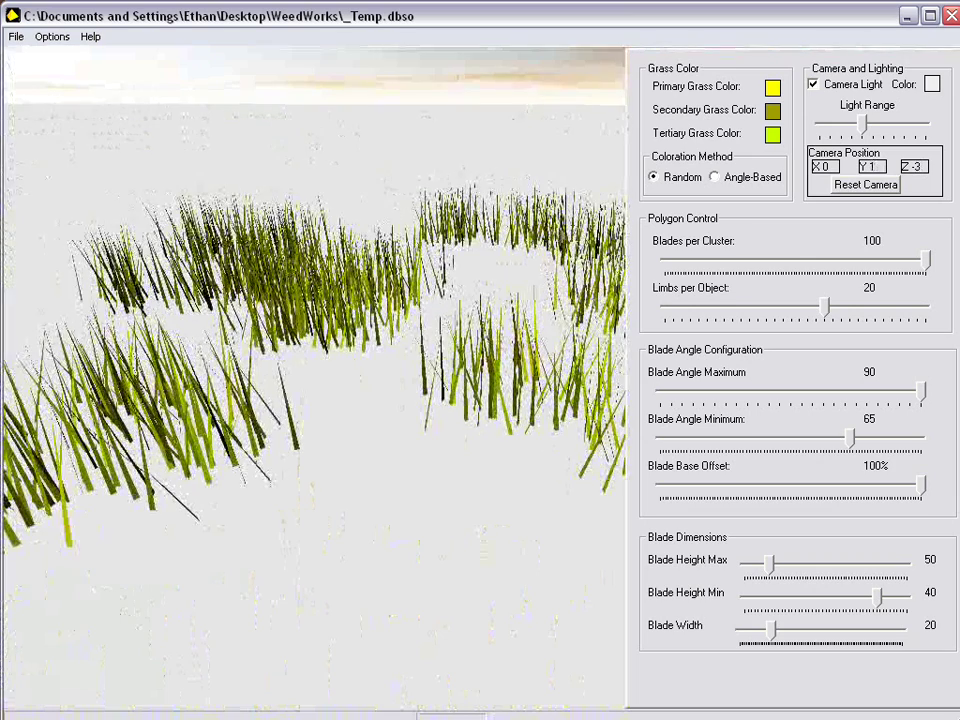
Raise the camera light range towards its upper end and set the blade base offset to 14% to tighten the clusters.
left_click_drag(862, 124, 904, 124)
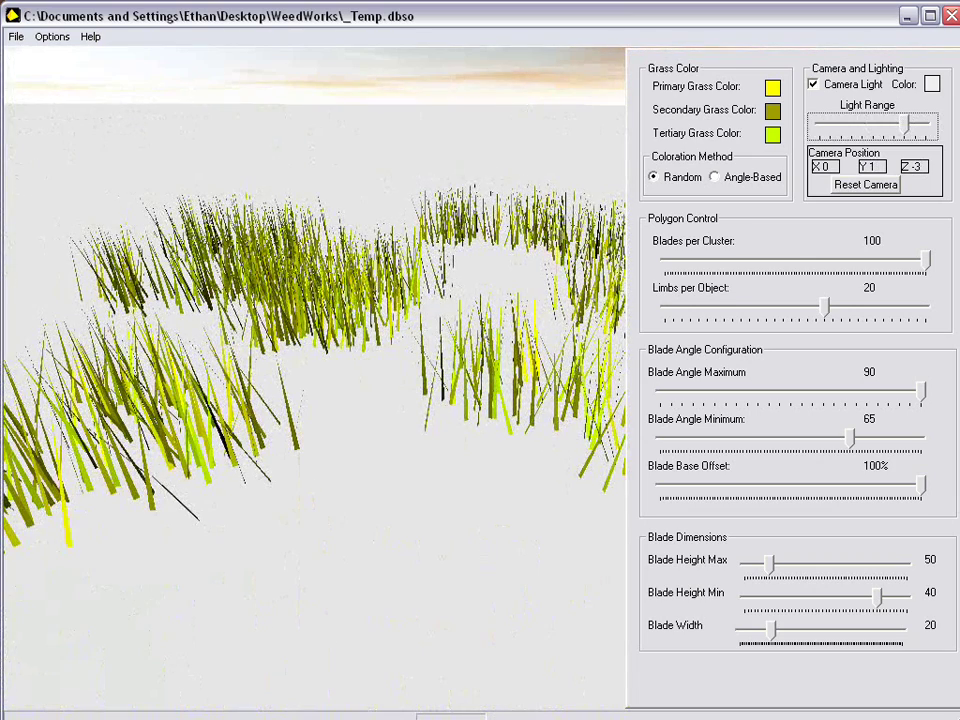
left_click_drag(921, 485, 697, 485)
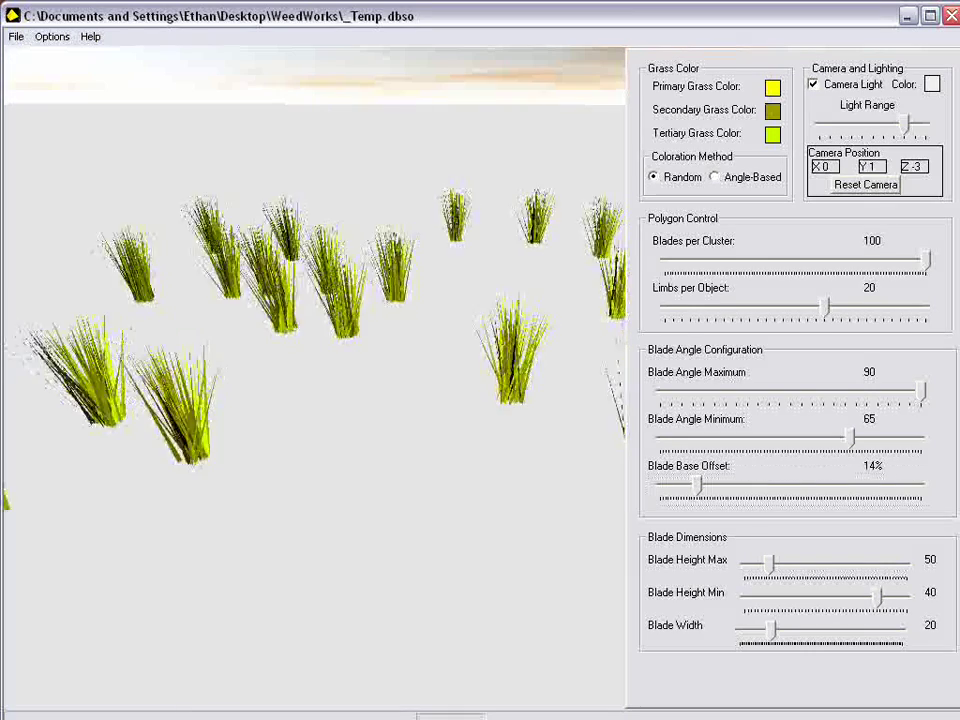
key("Up")
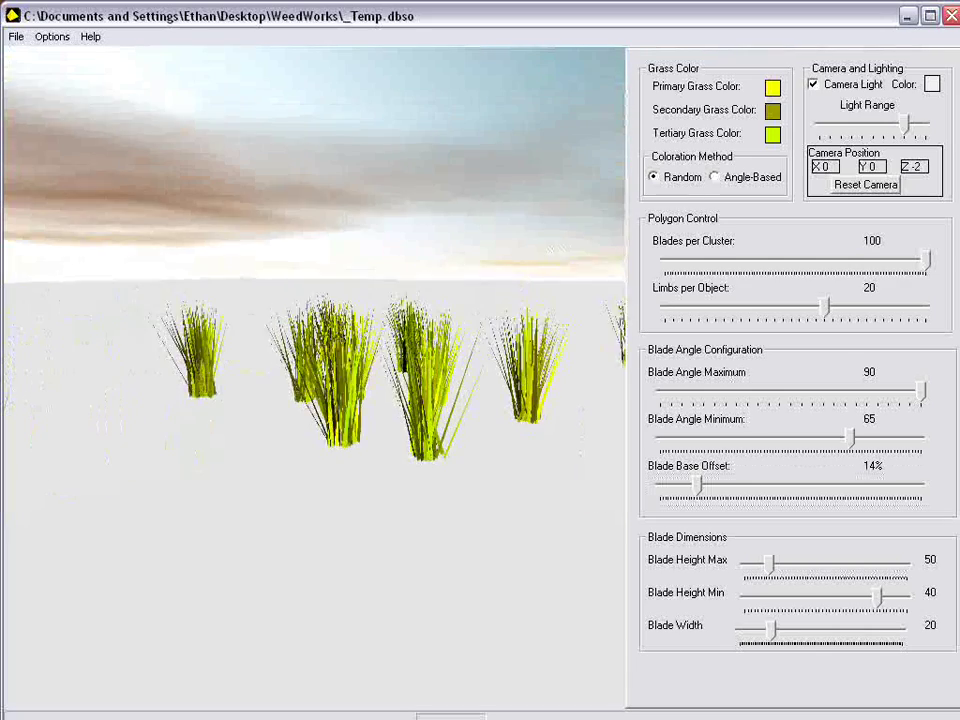
key("Up")
key("Up")
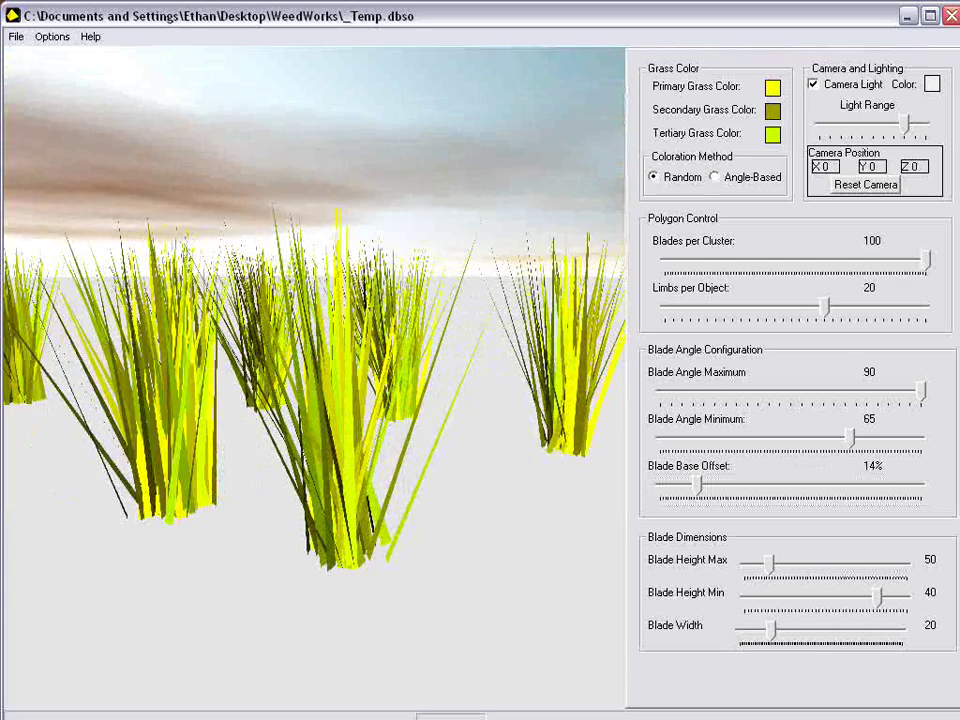
key("Down")
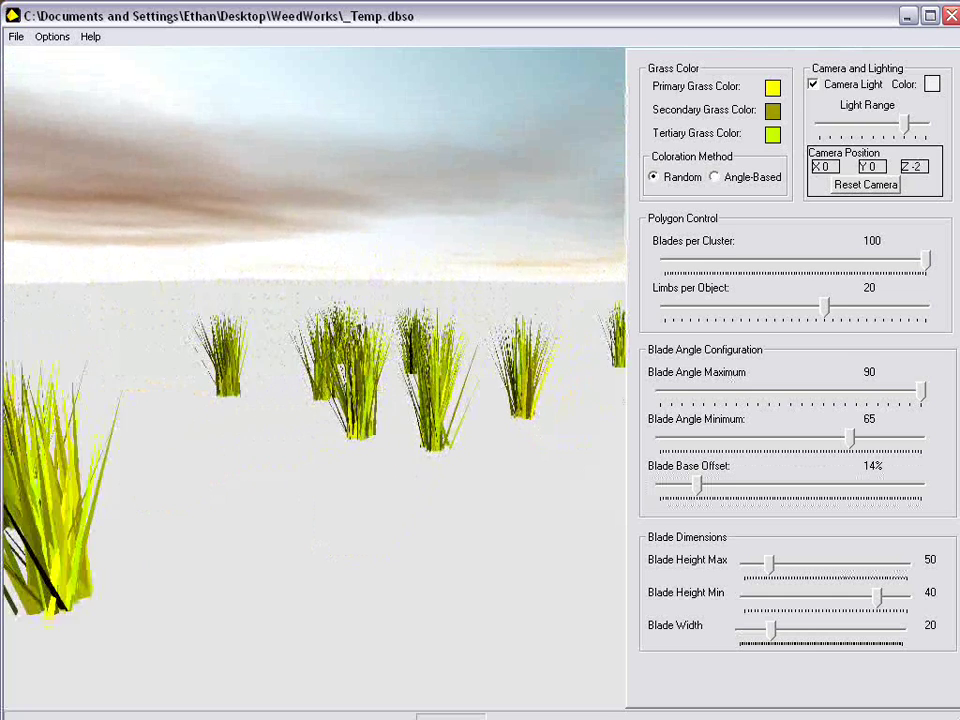
key("Down")
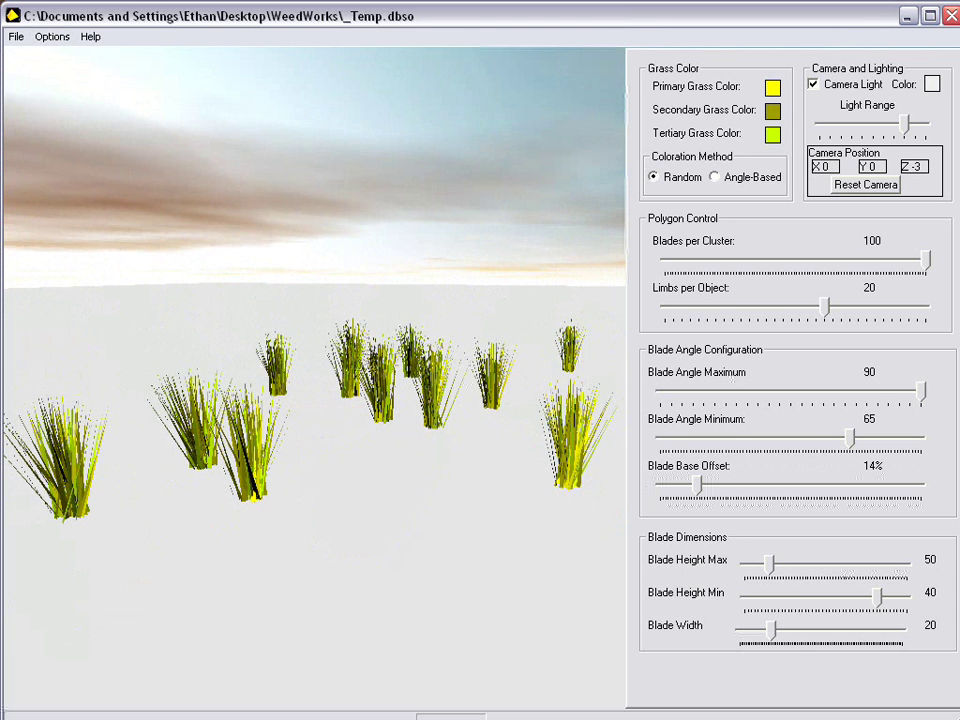
Set the blade height maximum to 100 and the minimum to 1 for strongly varied blade lengths.
left_click_drag(769, 565, 848, 566)
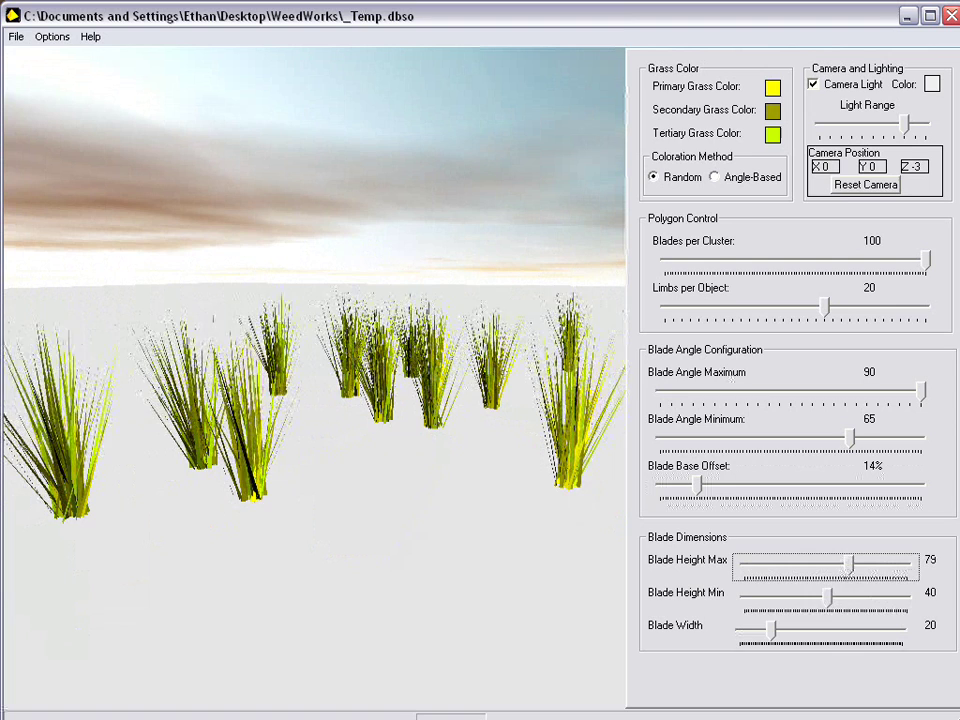
left_click_drag(827, 598, 745, 597)
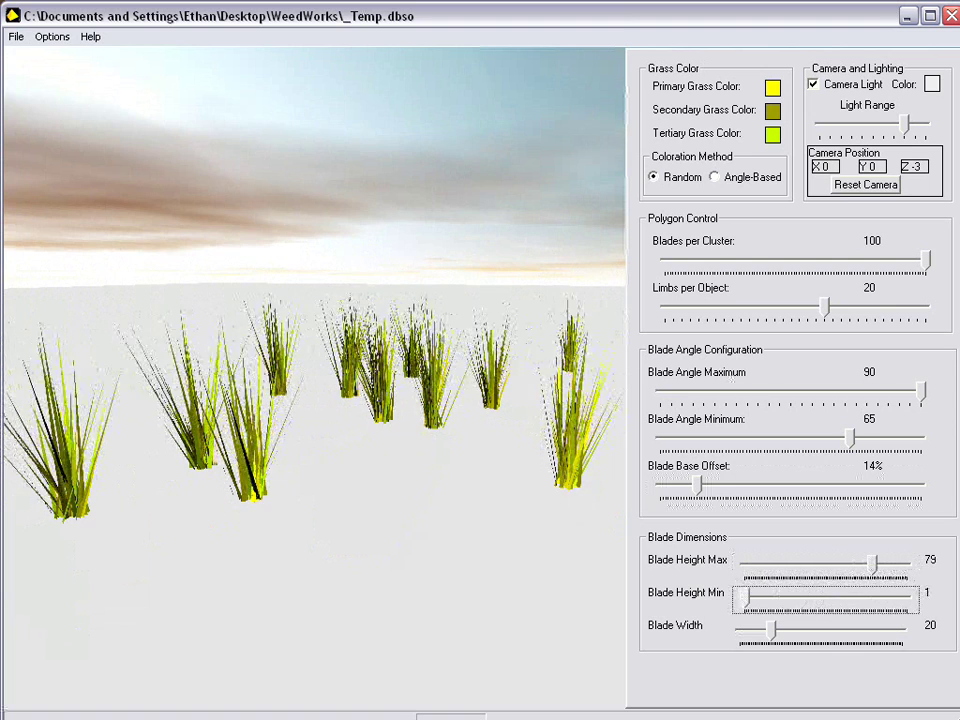
left_click_drag(873, 565, 908, 565)
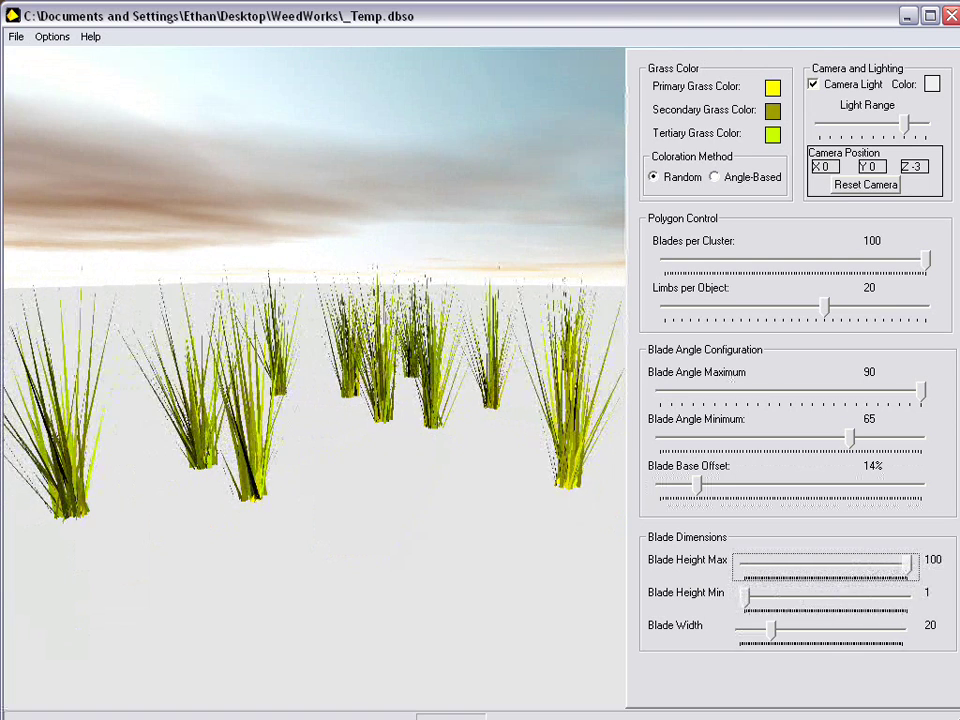
left_click_drag(745, 597, 781, 597)
left_click_drag(907, 563, 743, 563)
left_click_drag(907, 597, 907, 565)
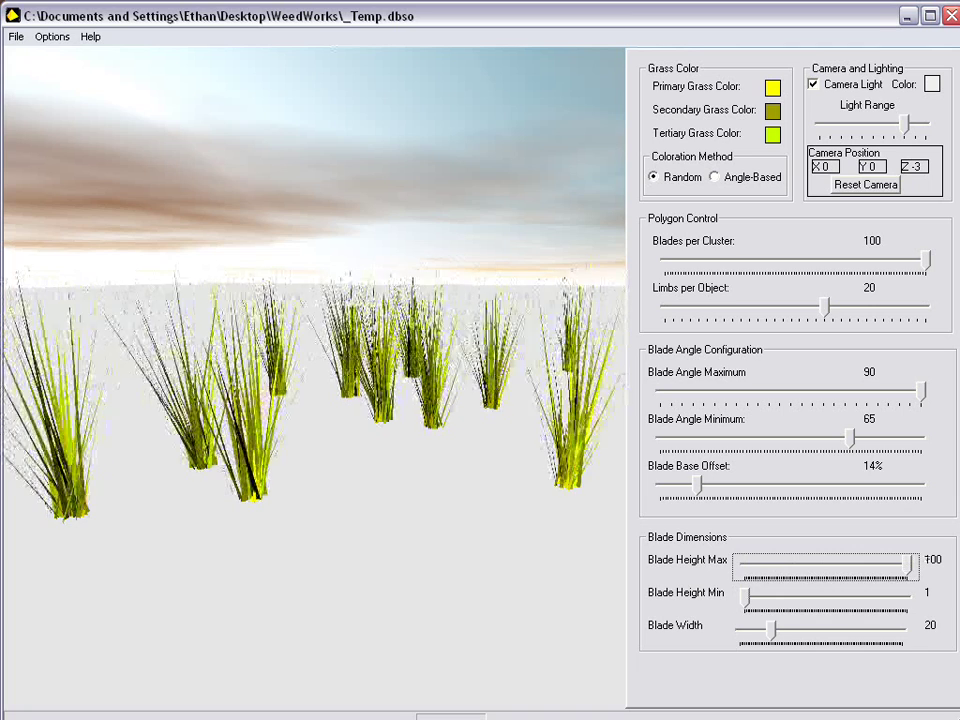
Try out thicker grass blades by raising the blade width past 68 and settling on 62.
left_click_drag(771, 628, 798, 628)
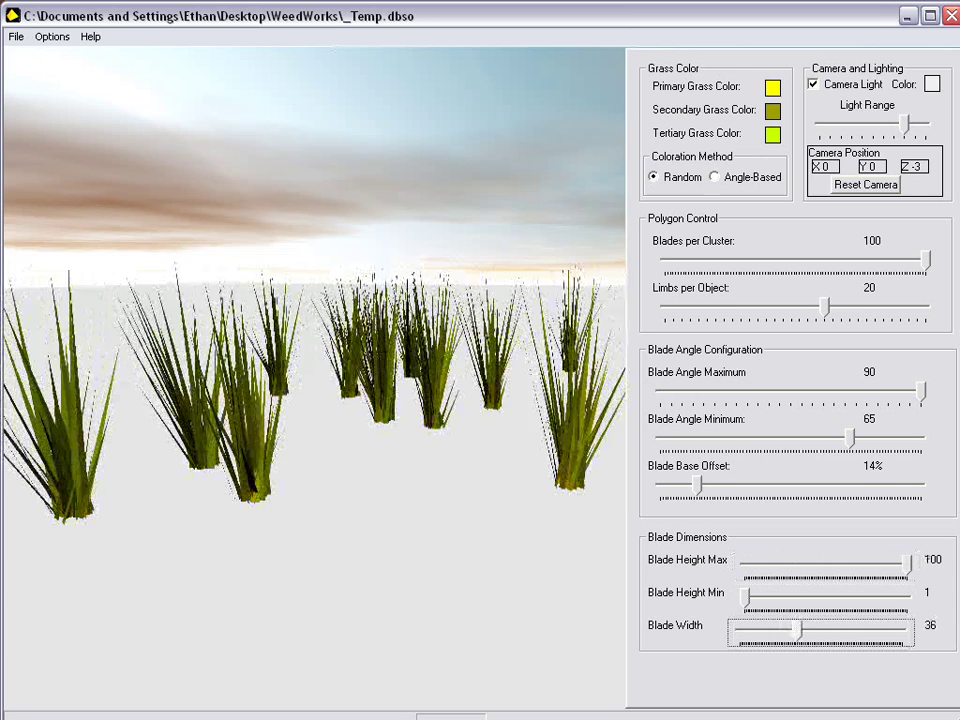
key("Right")
key("Right")
key("Right")
key("Right")
key("Right")
key("Right")
key("Right")
key("Right")
key("Right")
key("Right")
key("Right")
key("Right")
key("Right")
key("Right")
key("Right")
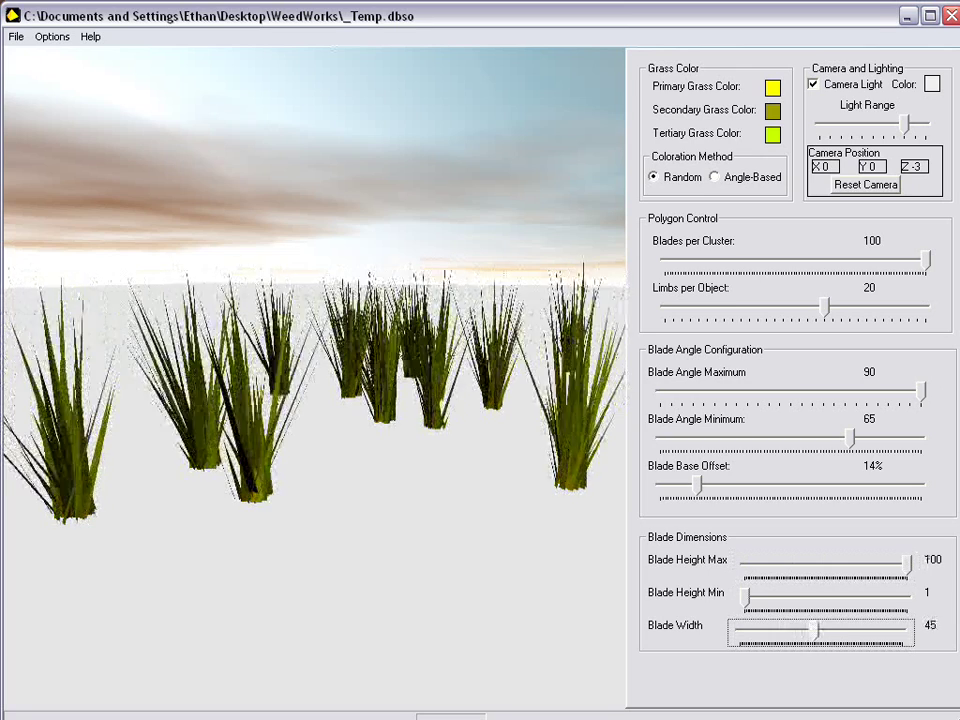
key("Right")
key("Right")
key("Right")
key("Right")
key("Right")
key("Right")
key("Right")
key("Right")
key("Right")
key("Right")
key("Right")
key("Right")
key("Right")
key("Right")
key("Right")
key("Right")
key("Right")
key("Right")
key("Right")
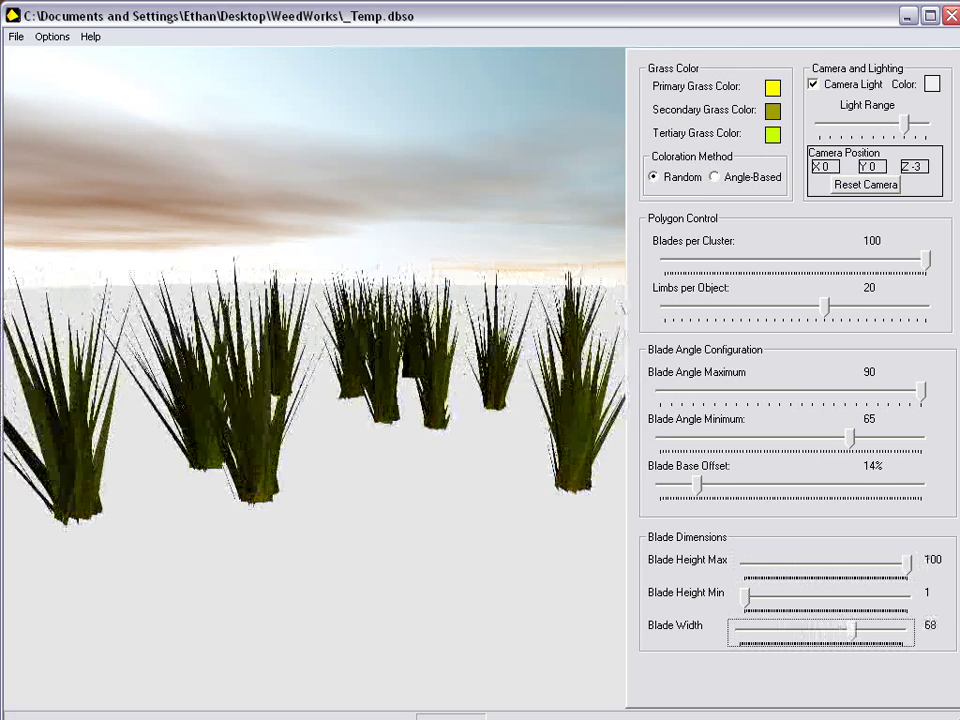
key("Right")
key("Right")
key("Right")
key("Right")
key("Left")
key("Left")
key("Left")
key("Left")
key("Left")
key("Left")
key("Left")
key("Left")
key("Left")
key("Left")
key("Left")
key("Left")
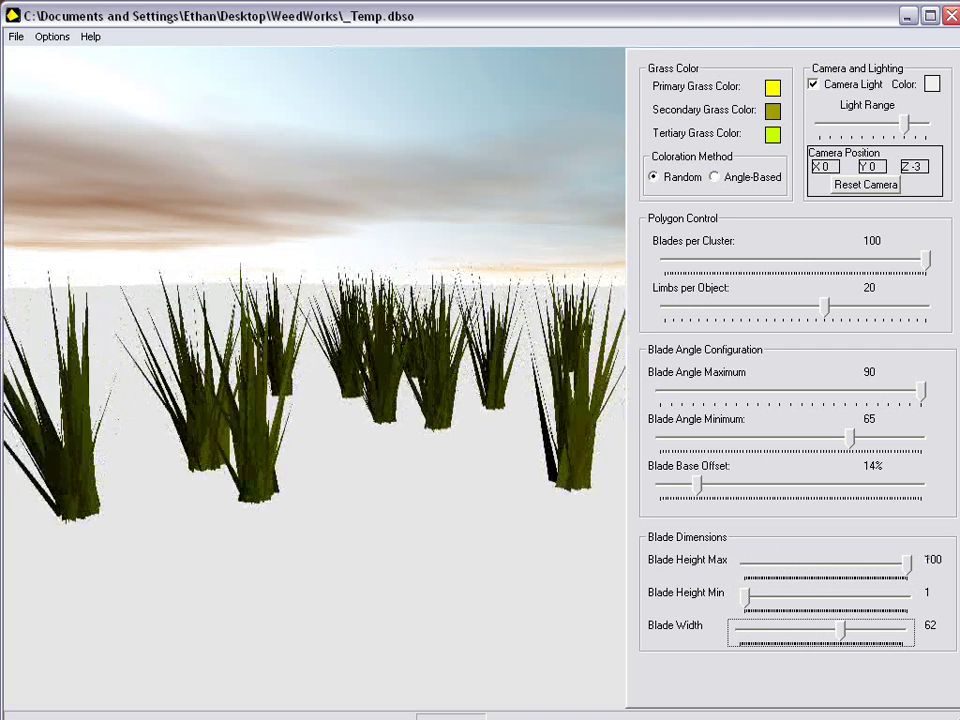
Lower the blade angle minimum to 16 and check the flared-out clusters from a higher viewpoint.
left_click_drag(849, 438, 804, 438)
key("Left")
key("Left")
key("Left")
key("Left")
key("Left")
key("Left")
key("Left")
key("Left")
key("Left")
key("Left")
key("Left")
key("Left")
key("Left")
key("Left")
key("Left")
key("Left")
key("Left")
key("Left")
key("Left")
key("Left")
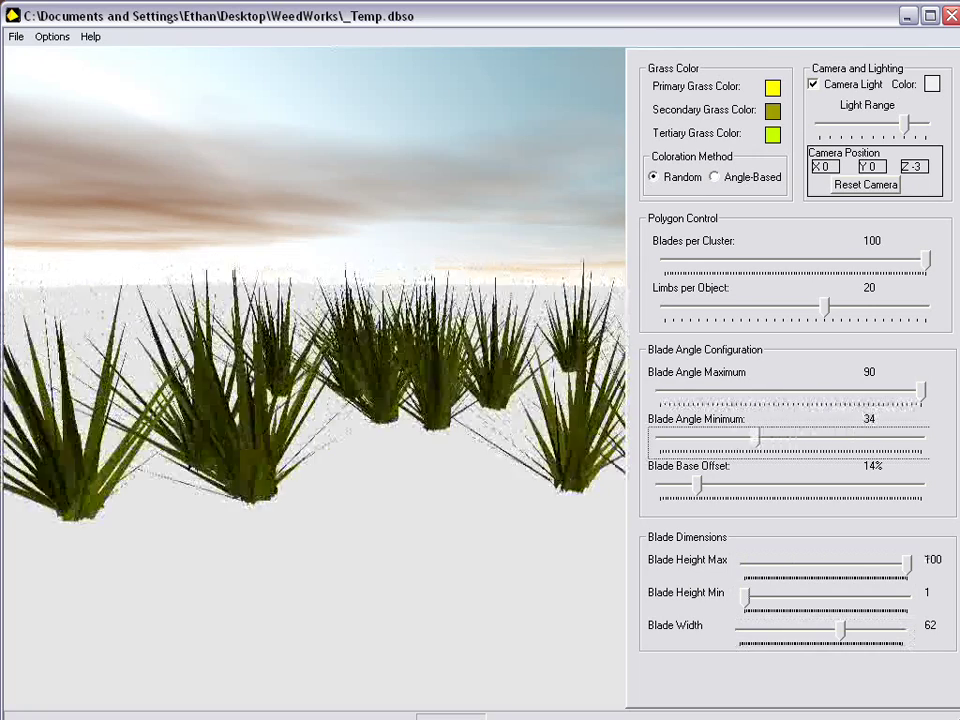
key("Left")
key("Left")
key("Left")
key("Left")
key("Left")
key("Left")
key("Left")
key("Left")
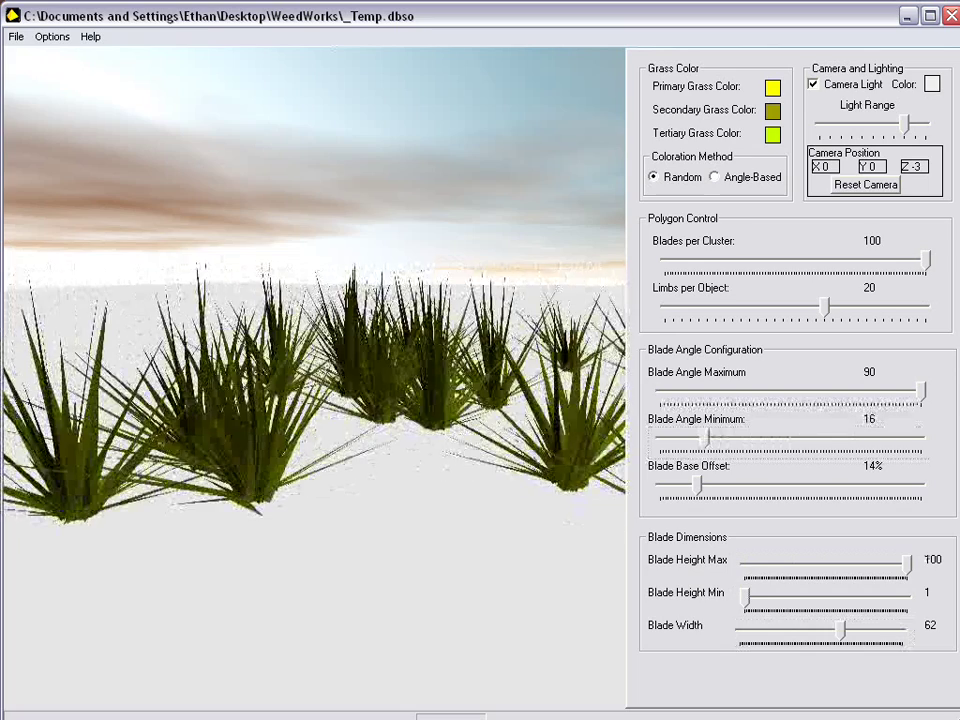
left_click_drag(315, 300, 325, 430)
key("Down")
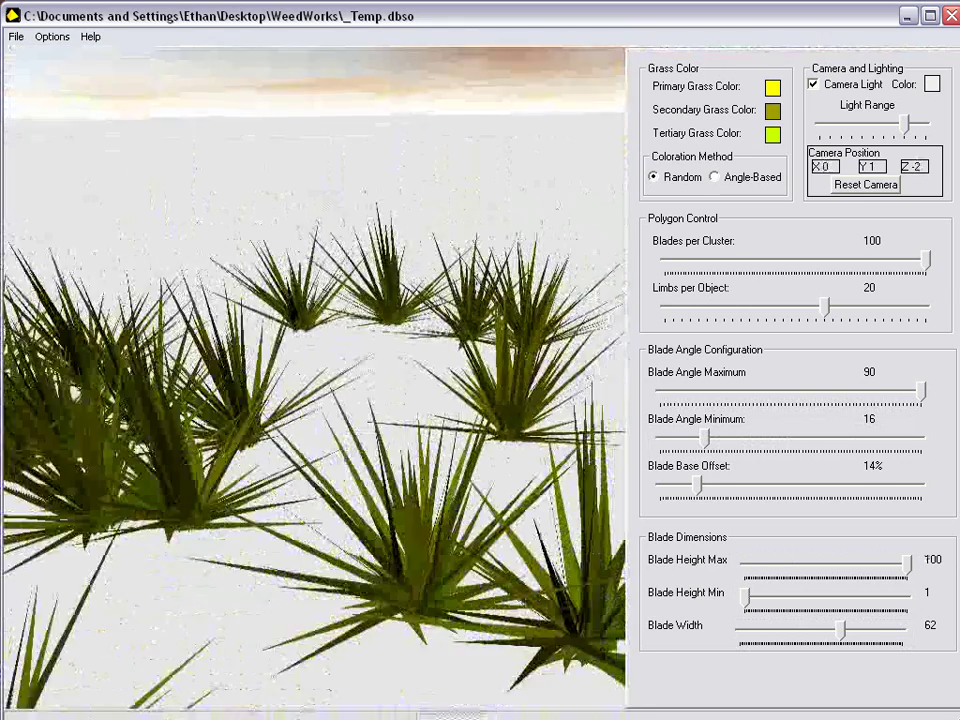
key("Down")
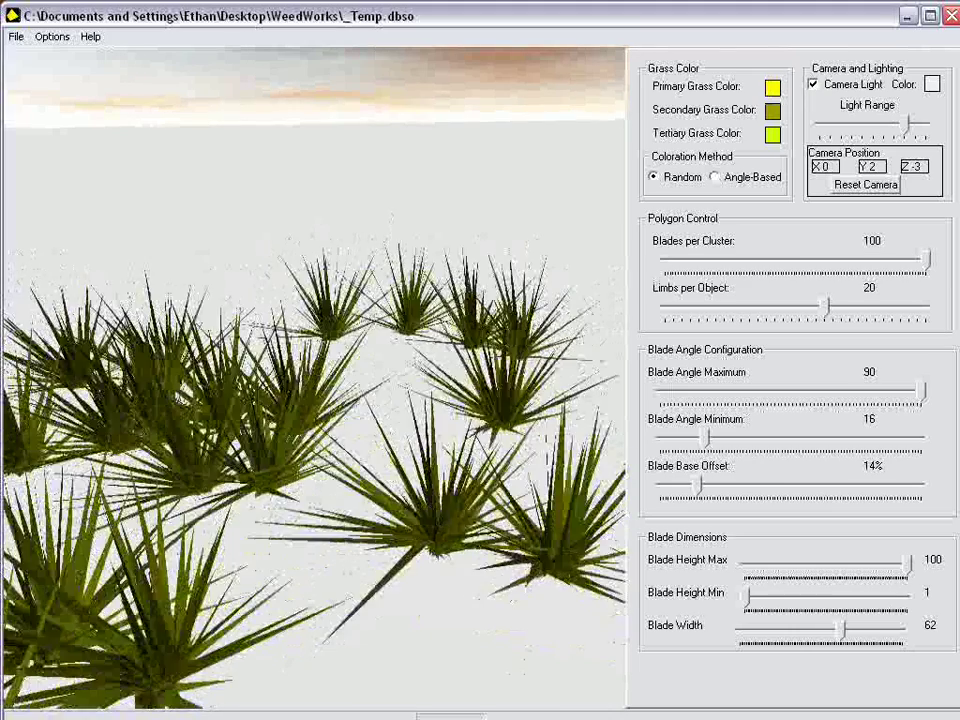
Limit the blade angles to a maximum of 50 and a minimum of 17, and narrow the blade width to 31.
left_click_drag(921, 392, 778, 391)
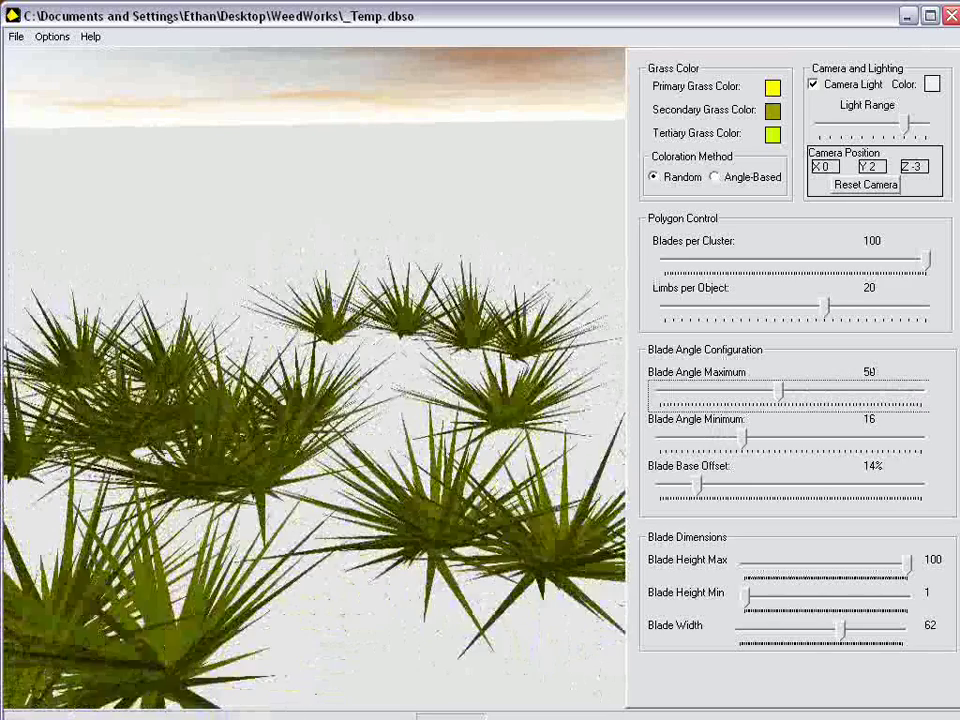
mouse_move(742, 438)
left_mouse_down()
mouse_move(888, 437)
mouse_move(661, 437)
mouse_move(748, 437)
left_mouse_up()
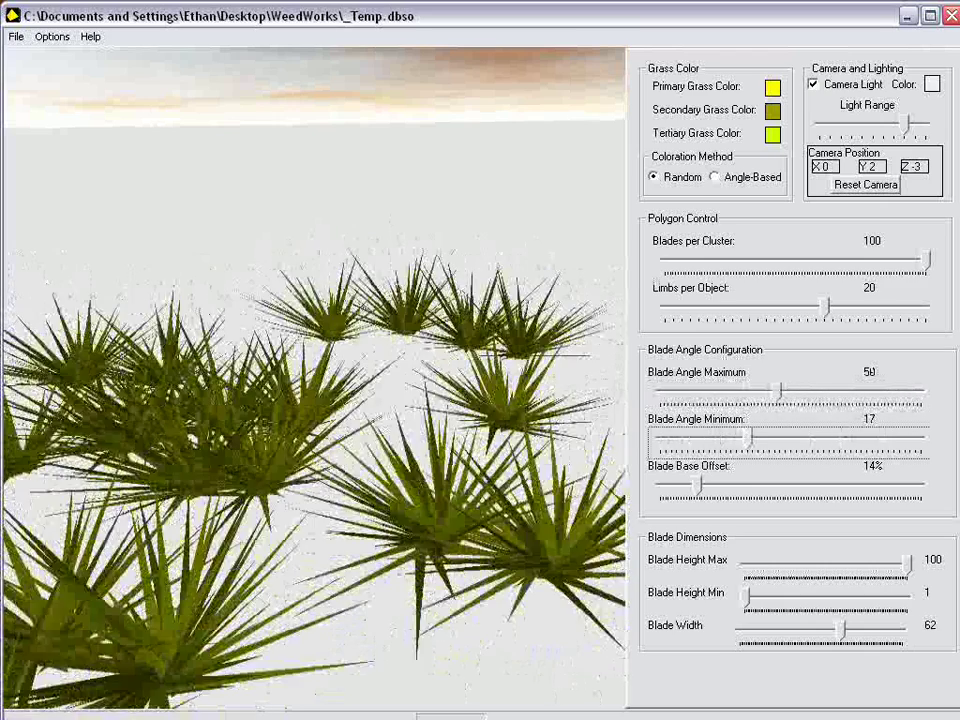
left_click_drag(841, 630, 789, 630)
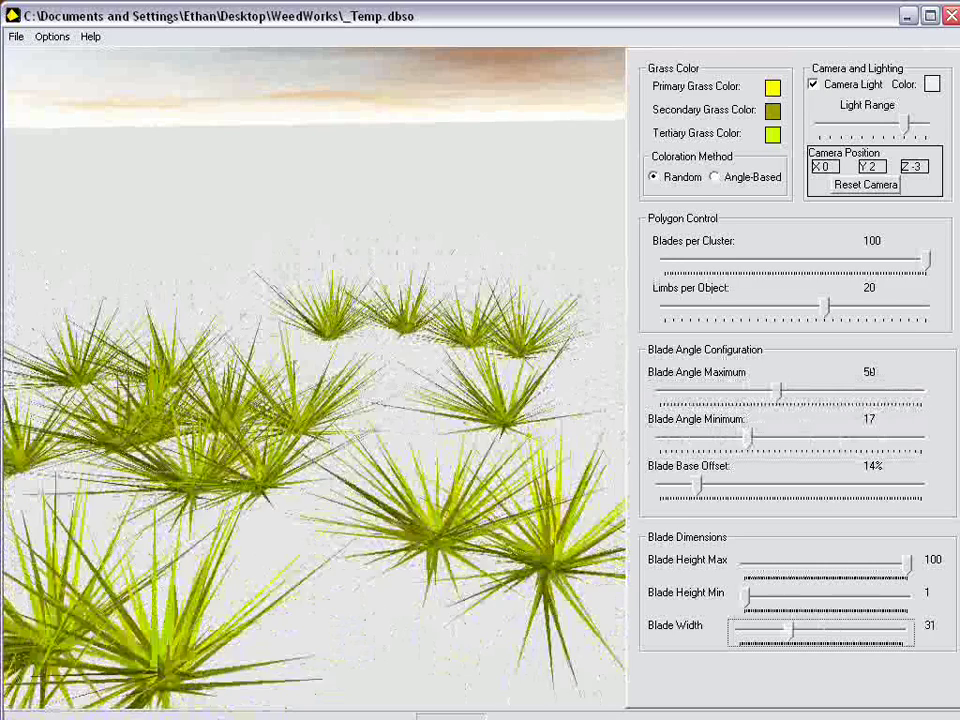
Turn the camera light off and move around the low, flared clusters to inspect their shape and shading.
left_click(814, 85)
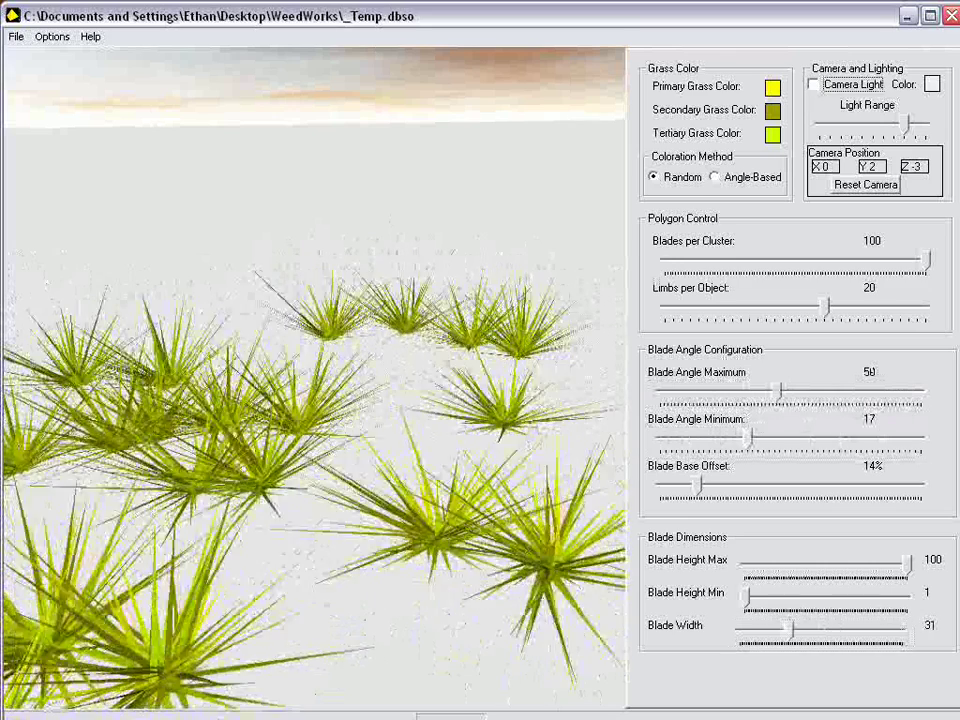
left_click_drag(315, 380, 390, 270)
key("Up")
key("Up")
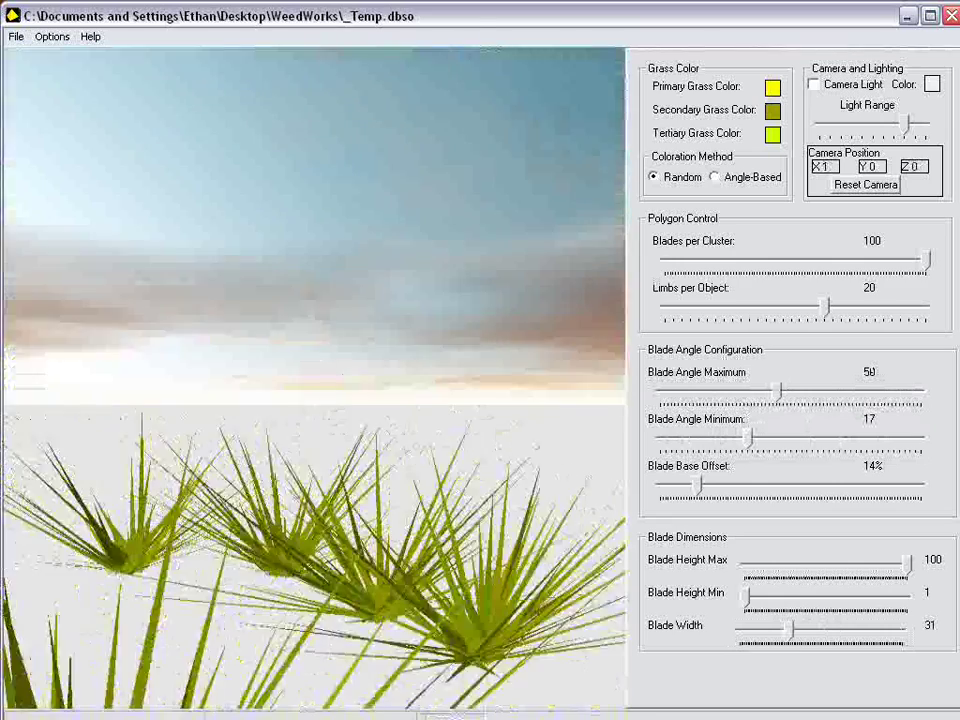
key("Down")
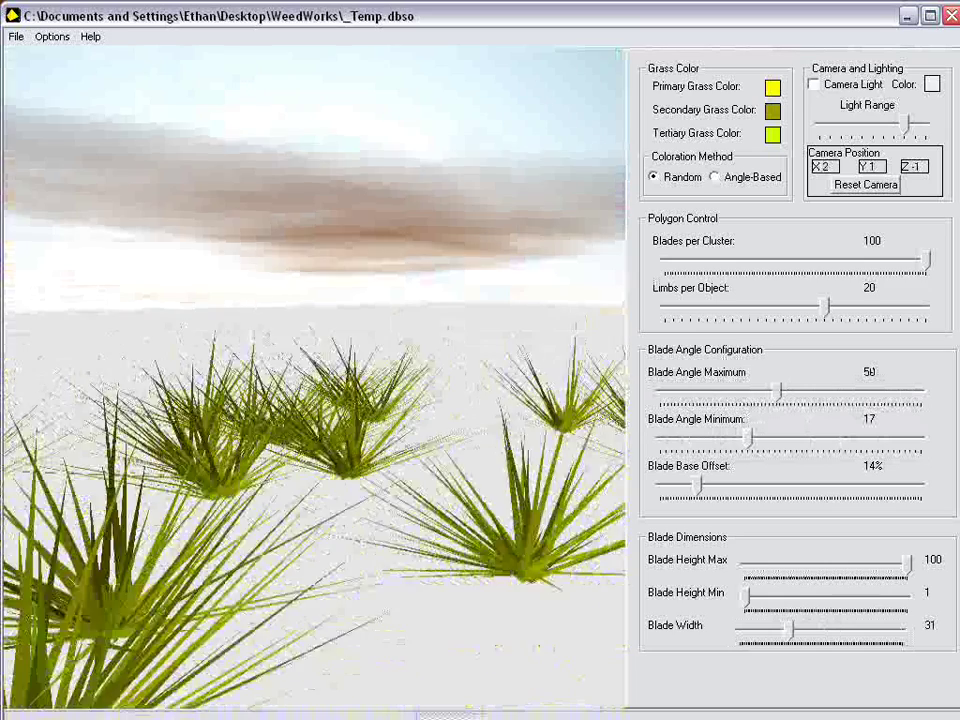
key("Right")
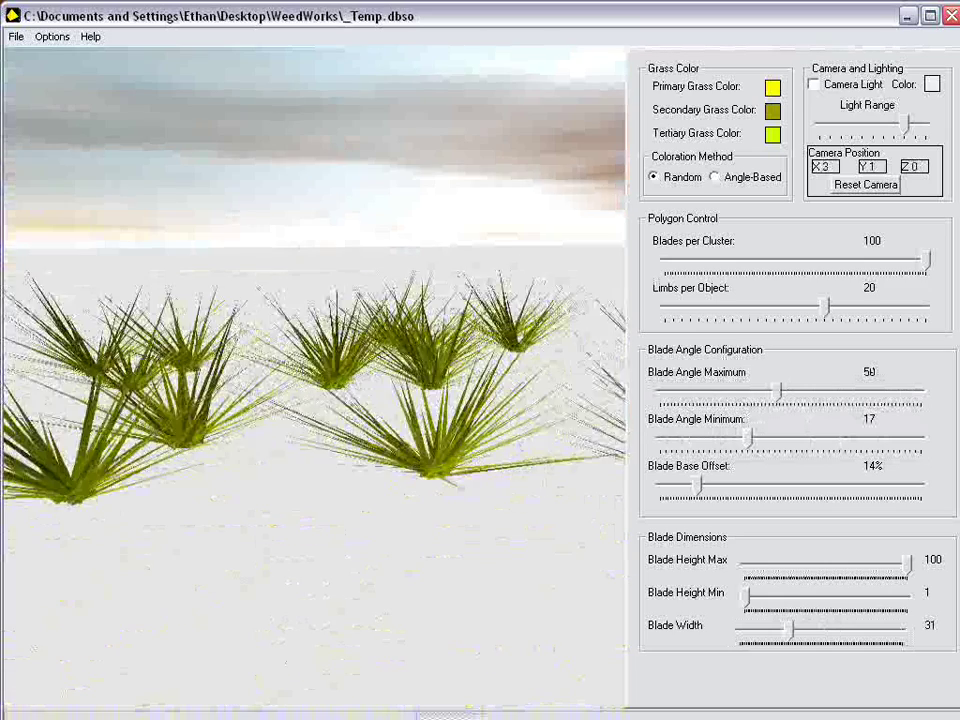
key("Right")
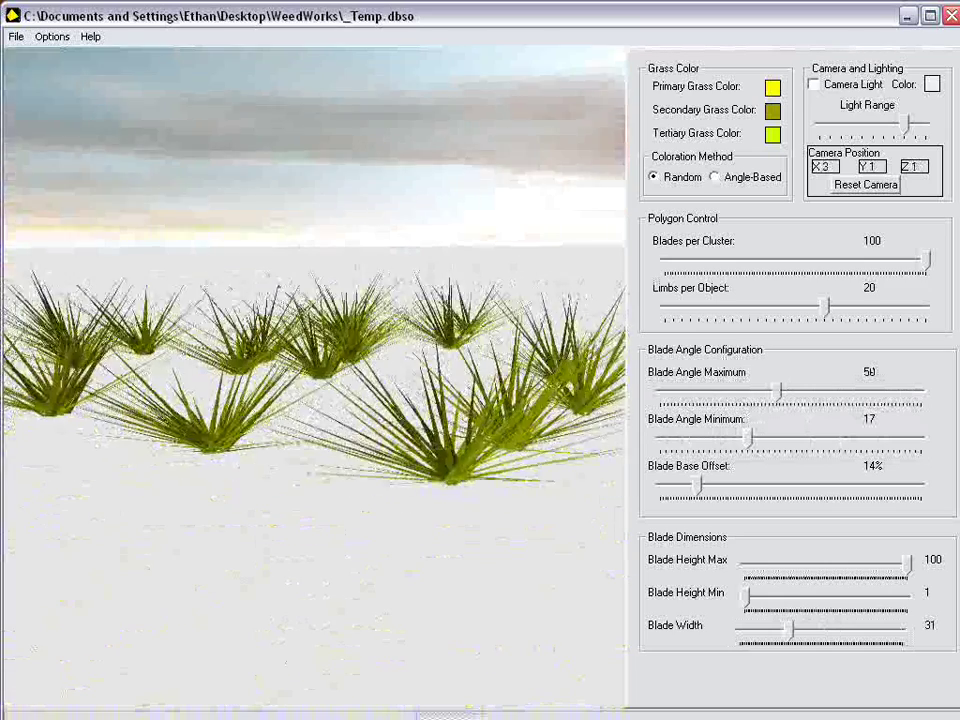
key("Up")
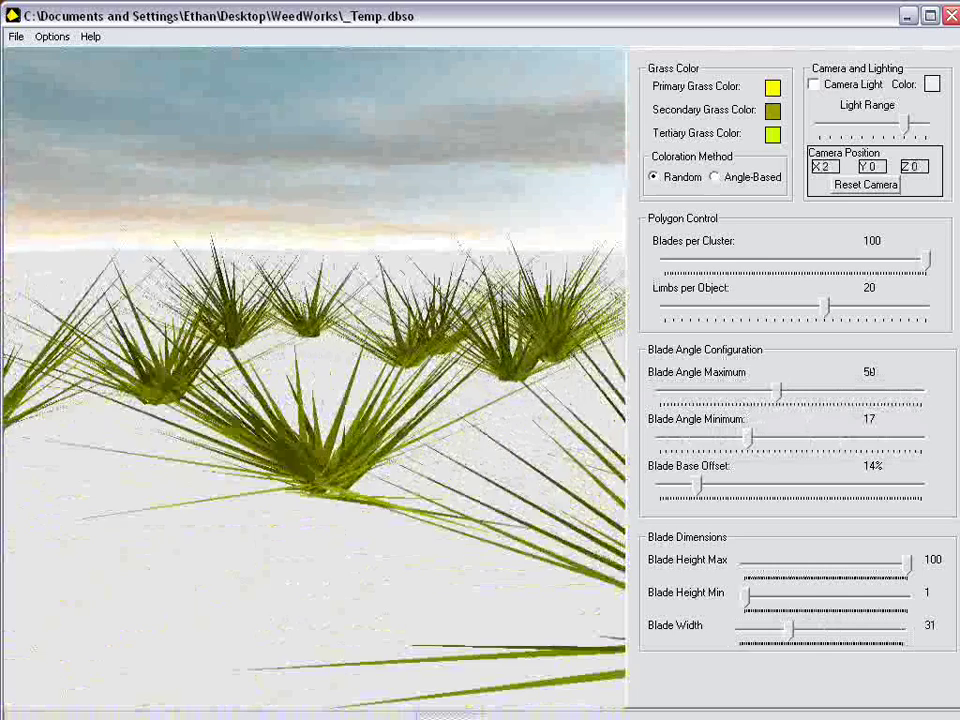
key("Up")
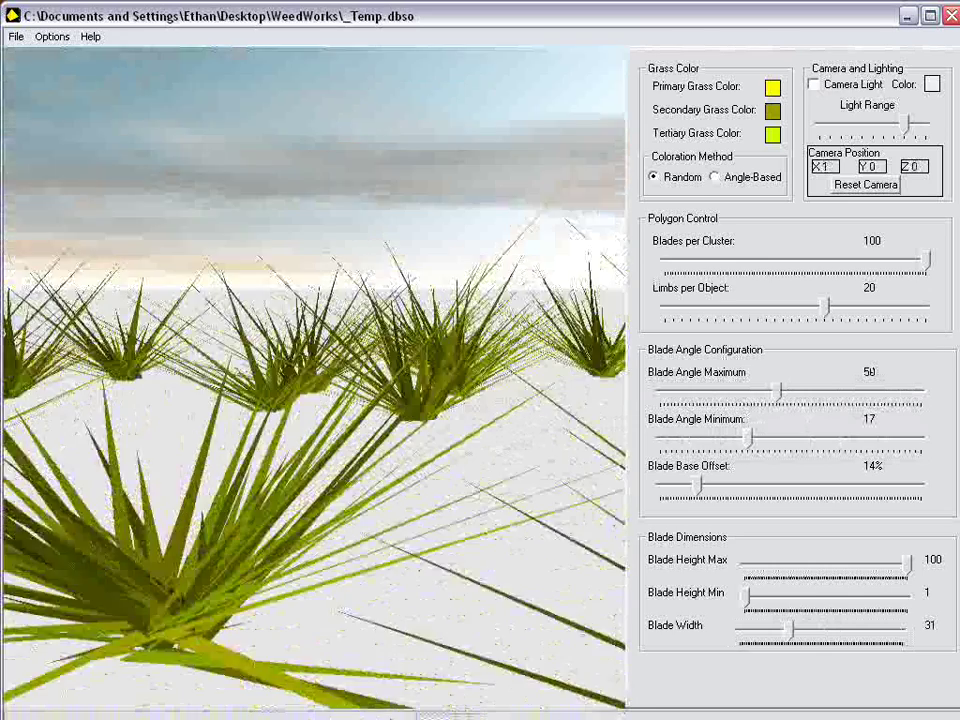
Reduce the grass object to 1 limb so that only a single cluster is generated.
key("Left")
key("Down")
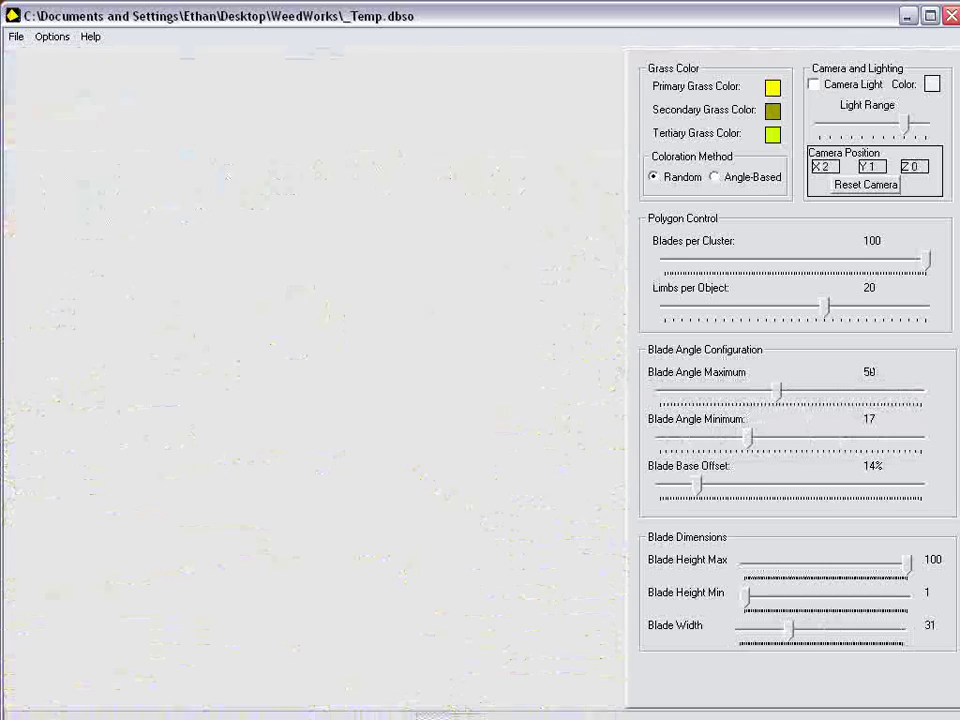
key("Down")
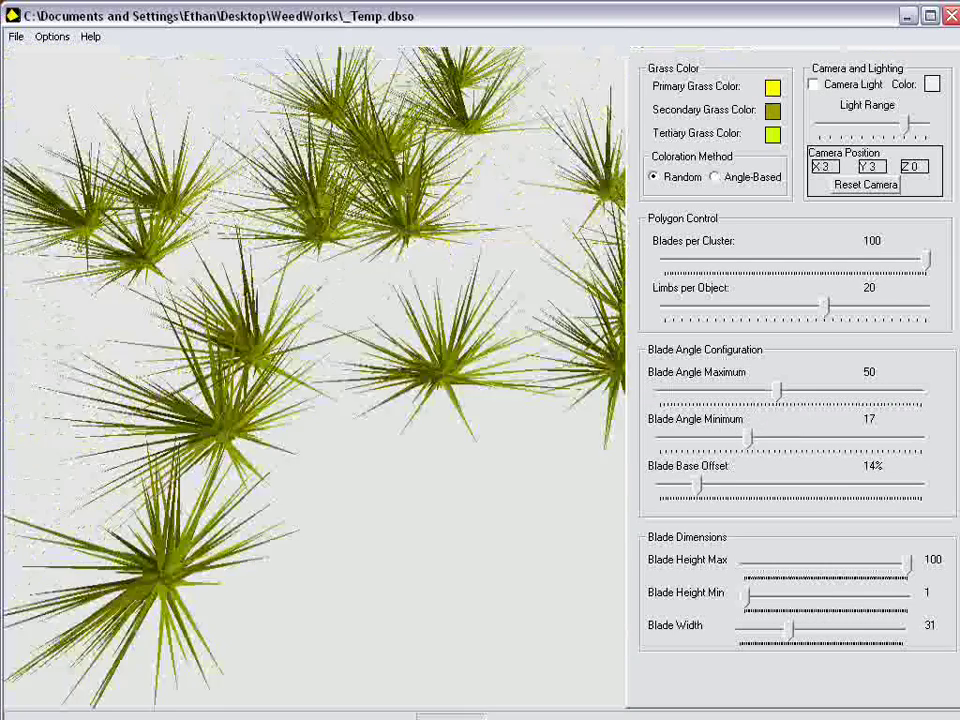
key("Up")
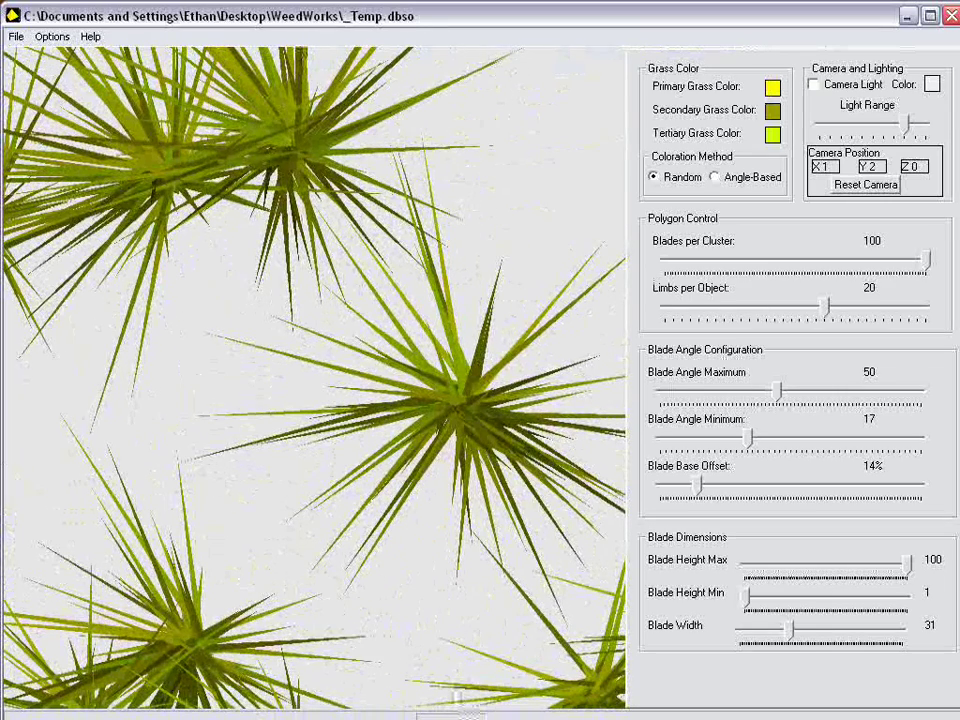
left_click_drag(824, 307, 665, 307)
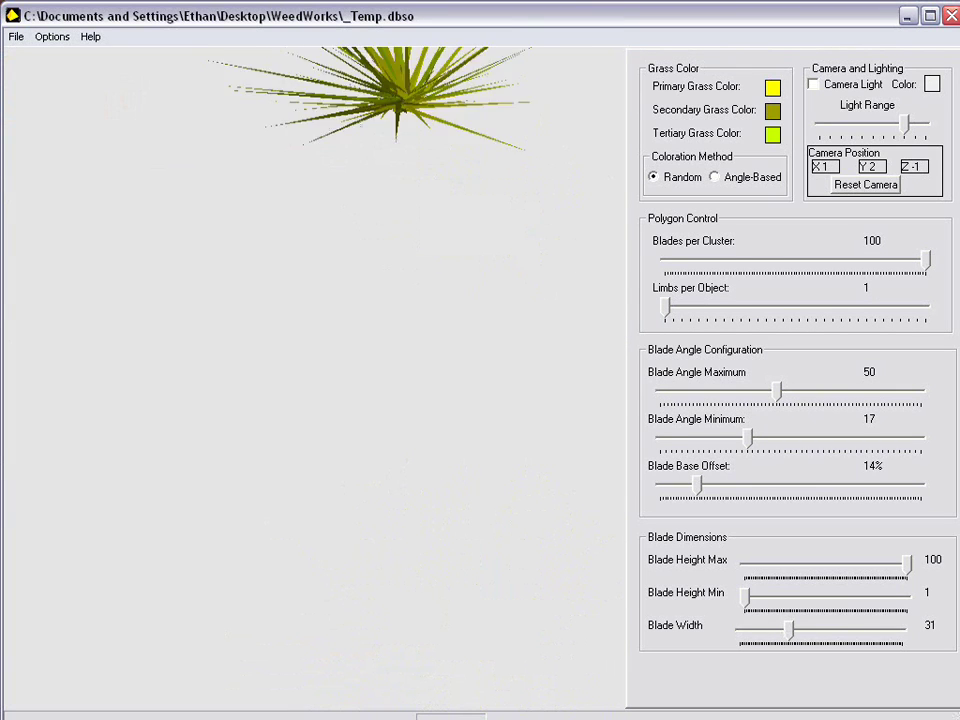
key("Up")
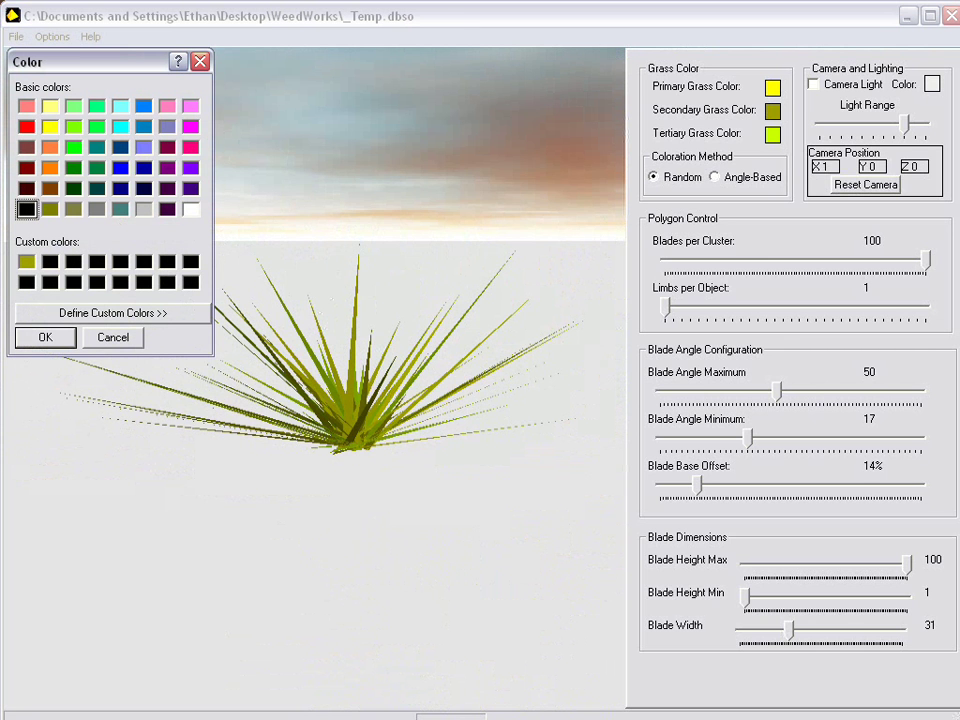
Recolour the grass with blue as primary and red as tertiary, trying hot pink before choosing light magenta as secondary.
left_click(144, 106)
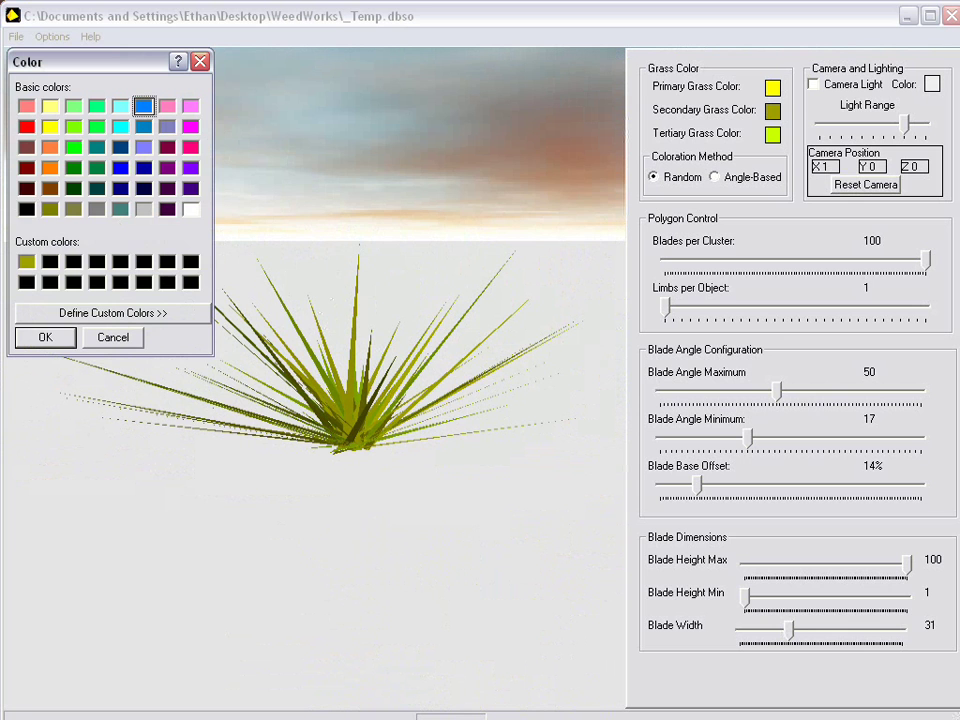
key("Return")
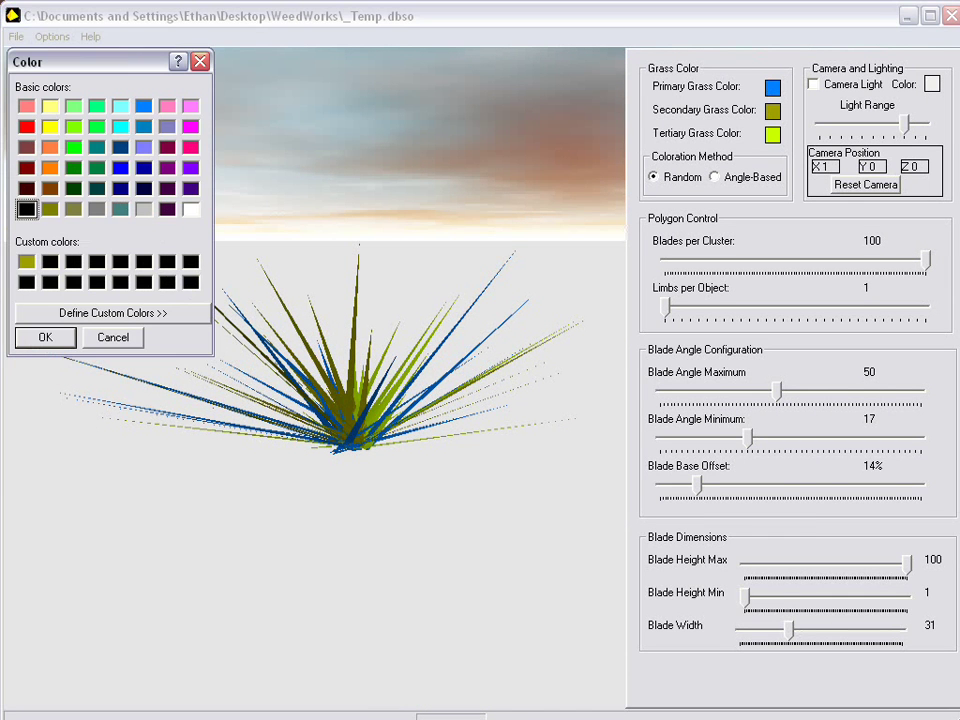
left_click(191, 148)
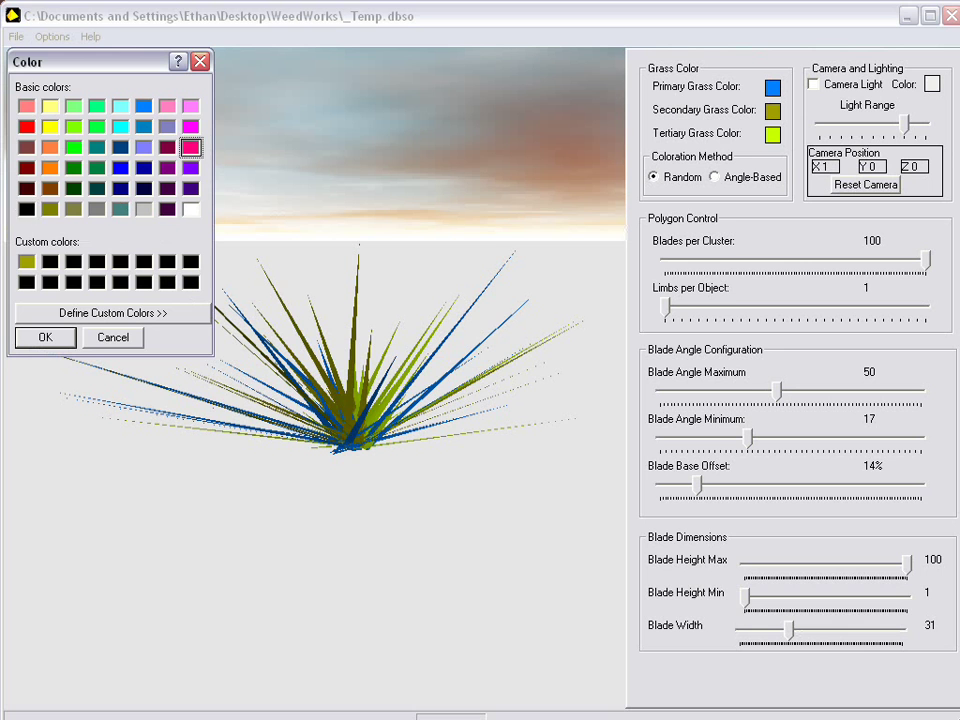
key("Return")
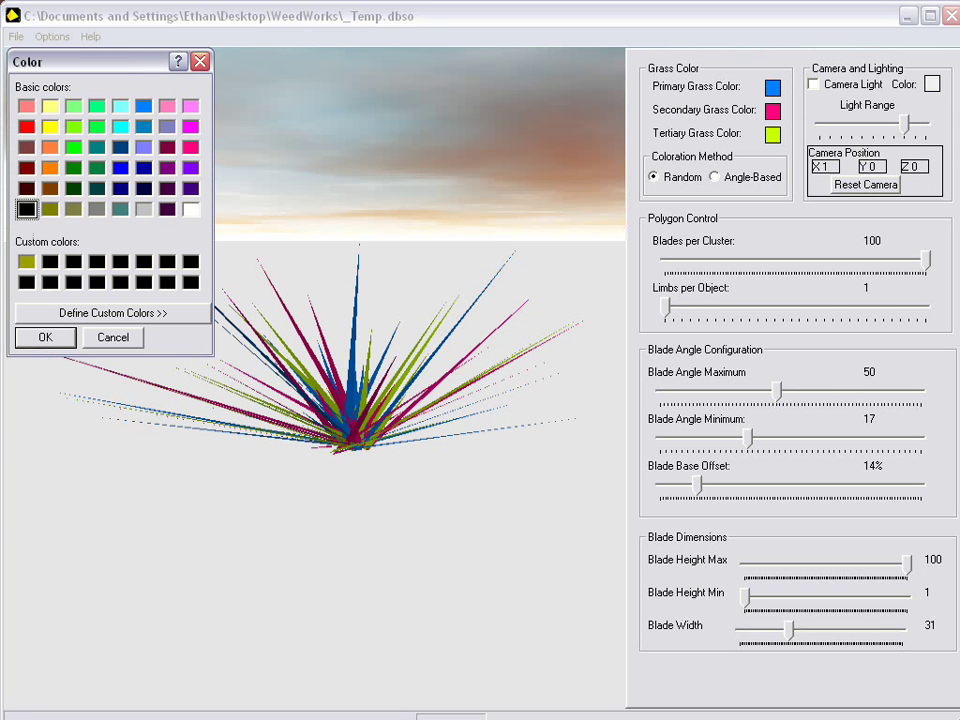
left_click(27, 127)
left_click(45, 338)
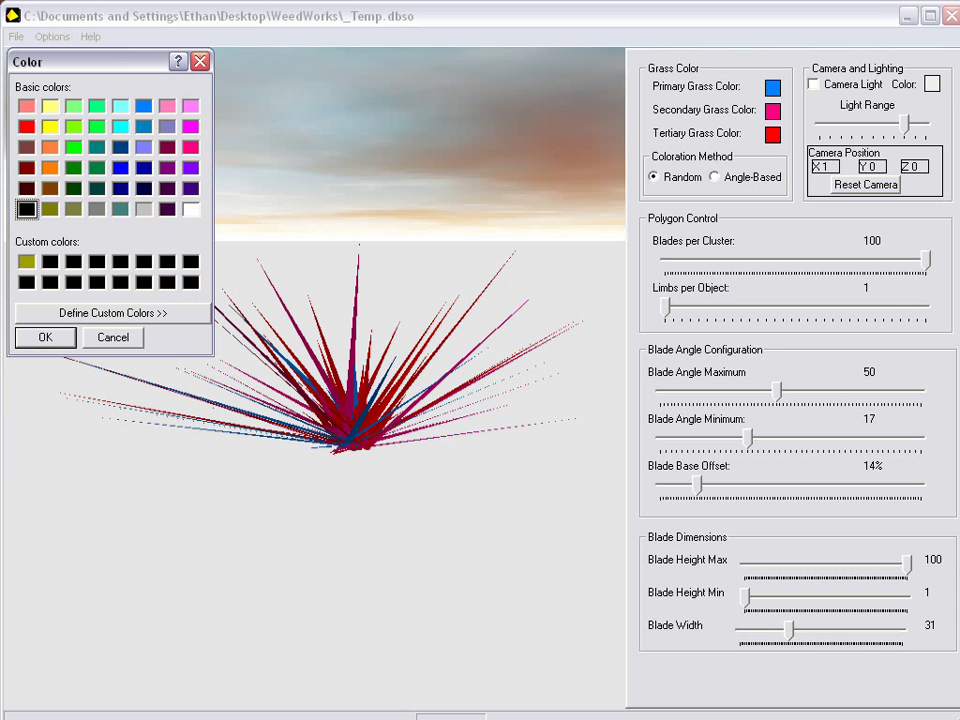
left_click(190, 106)
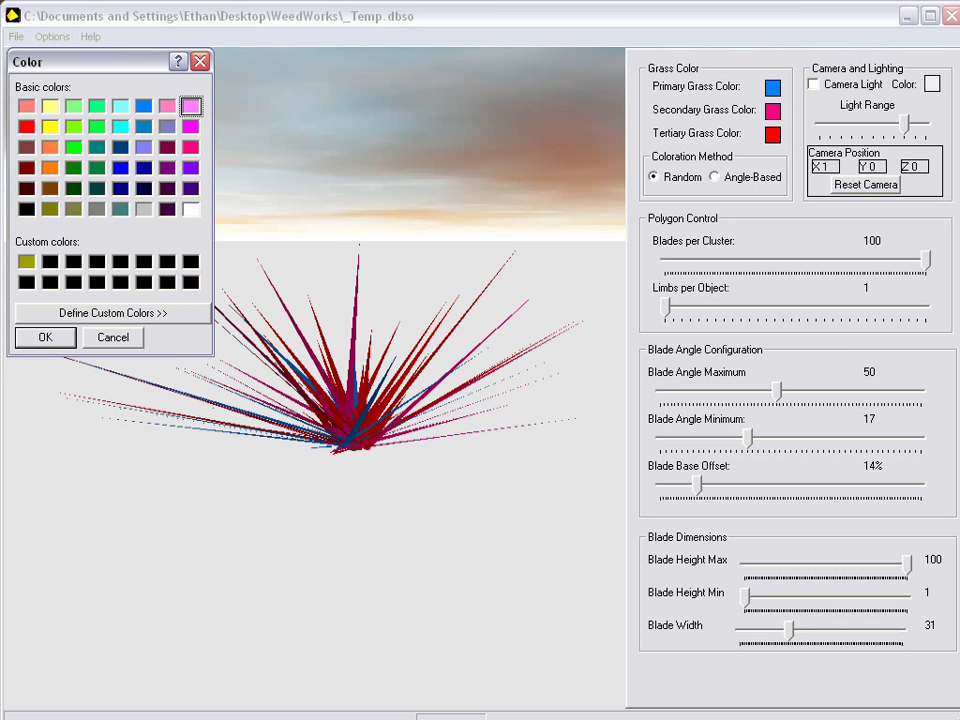
key("Return")
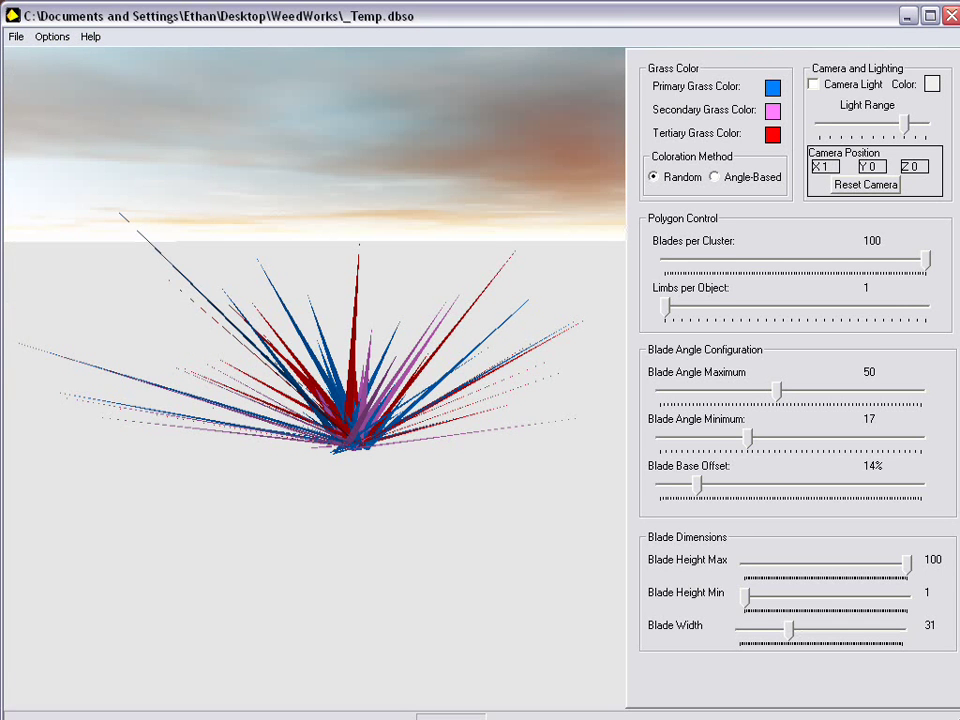
Examine the recoloured single cluster up close, from above and from different sides.
key("Up")
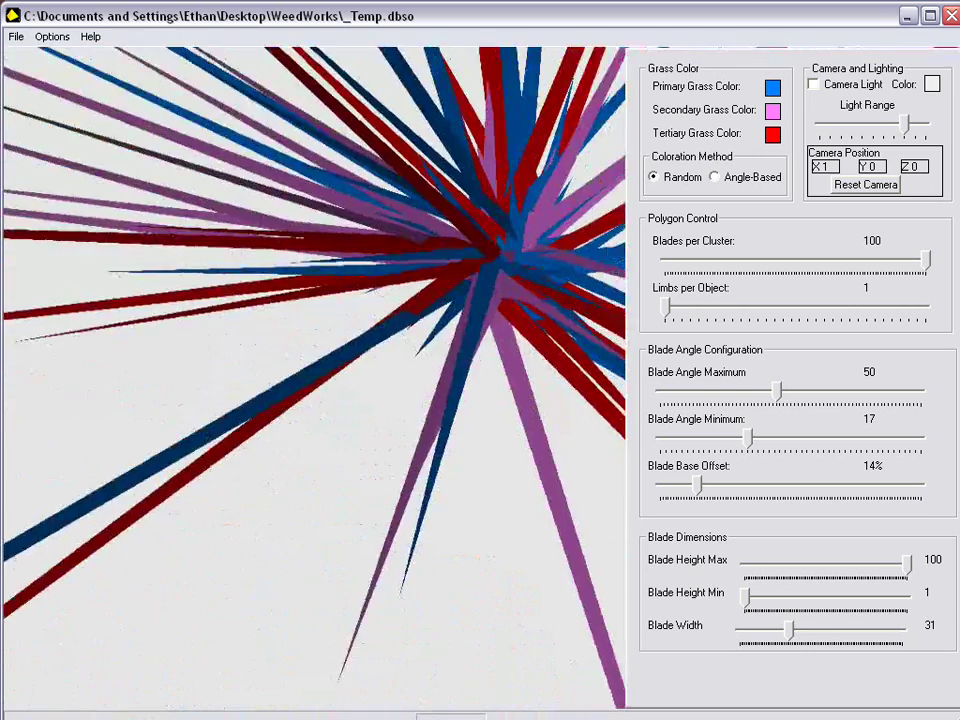
key("Down")
key("Up")
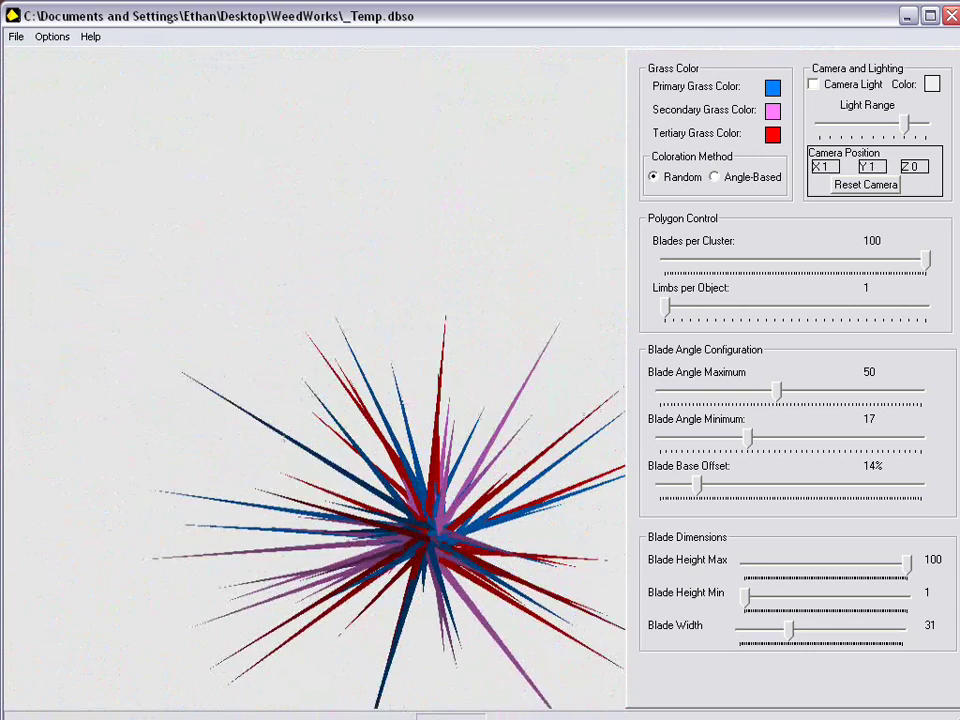
key("Up")
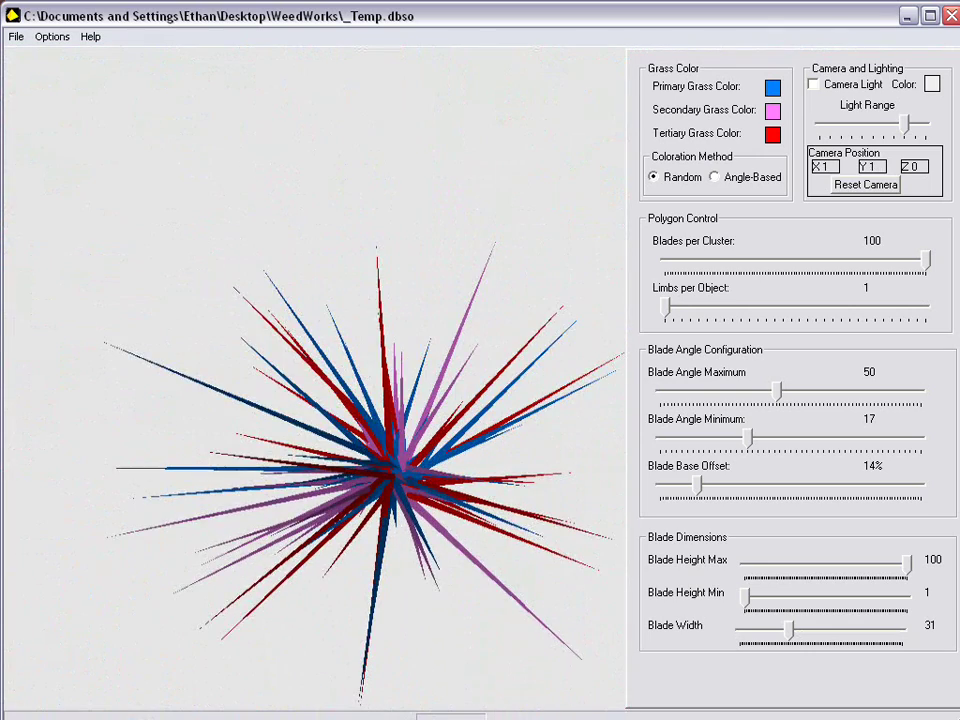
key("Down")
key("Right")
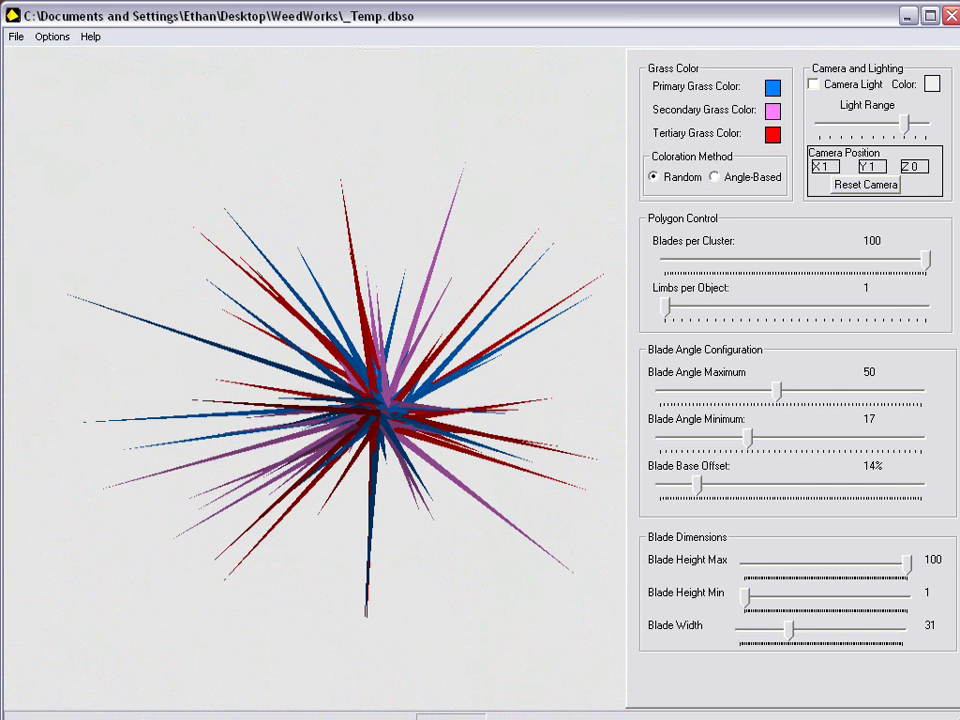
key("Right")
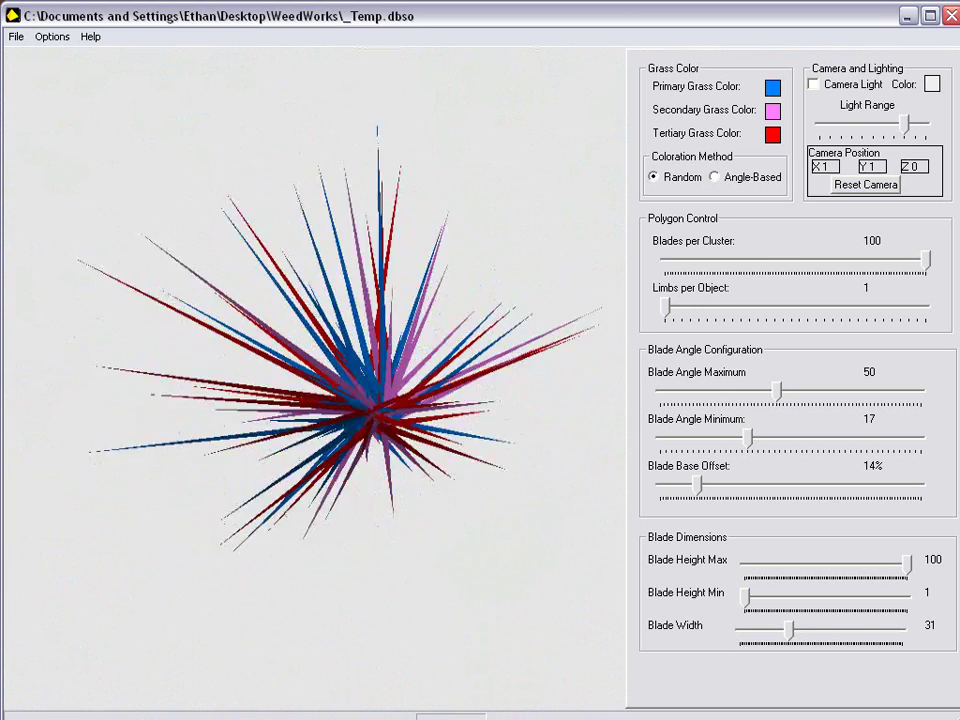
Try a very thin blade width of 7, followed by a thick blade width of 51.
left_click_drag(789, 630, 750, 630)
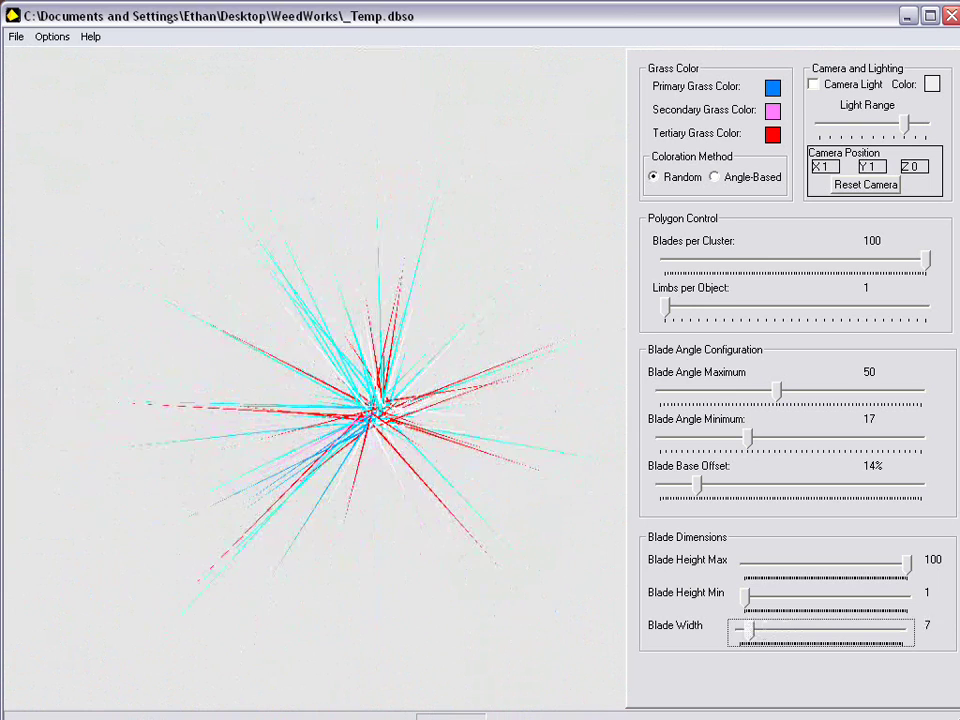
key("Right")
key("Right")
key("Right")
key("Right")
key("Right")
key("Right")
key("Right")
key("Right")
key("Right")
key("Right")
key("Right")
key("Right")
key("Right")
key("Right")
key("Right")
key("Right")
key("Right")
key("Right")
key("Right")
key("Right")
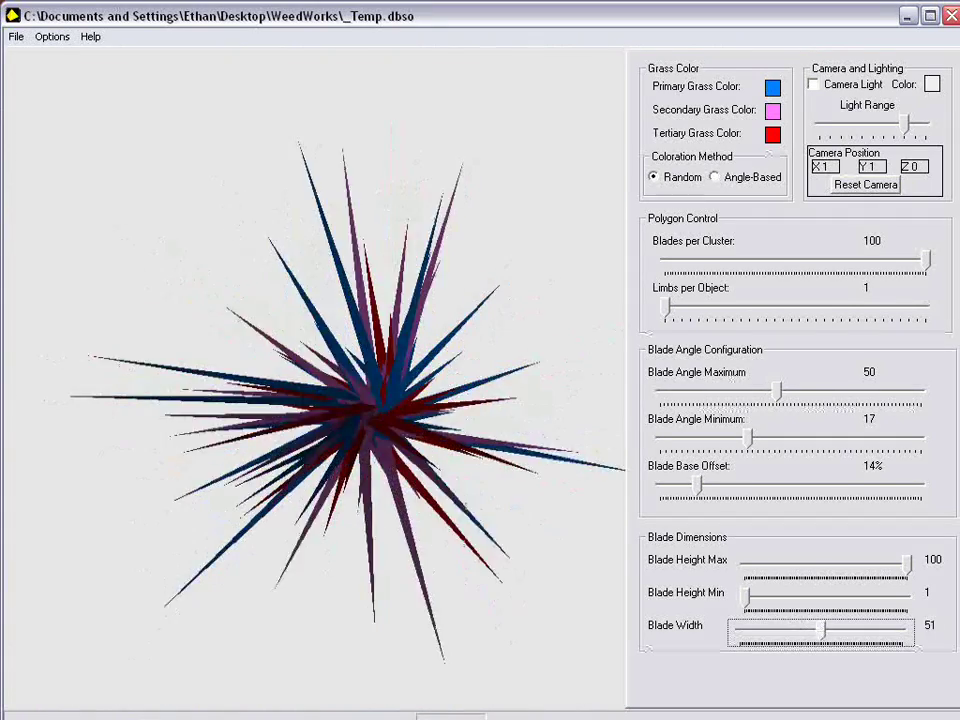
Try a narrower blade width of 12 and a medium blade width of 30.
key("Left")
key("Left")
key("Left")
key("Left")
key("Left")
key("Left")
key("Left")
key("Left")
key("Left")
key("Left")
key("Left")
key("Left")
key("Left")
key("Left")
key("Left")
key("Left")
key("Left")
key("Left")
key("Left")
key("Left")
key("Right")
key("Right")
key("Right")
key("Right")
key("Right")
key("Right")
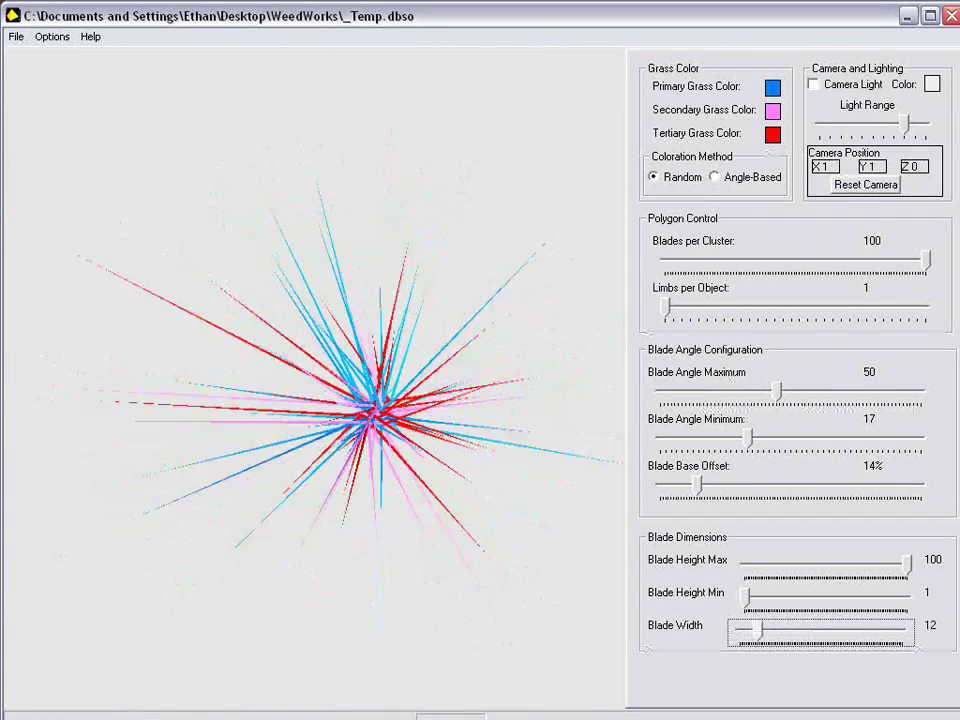
key("Right")
key("Right")
key("Right")
key("Right")
key("Right")
key("Right")
key("Right")
key("Right")
key("Right")
key("Right")
key("Right")
key("Right")
key("Right")
key("Right")
key("Right")
key("Right")
key("Right")
key("Right")
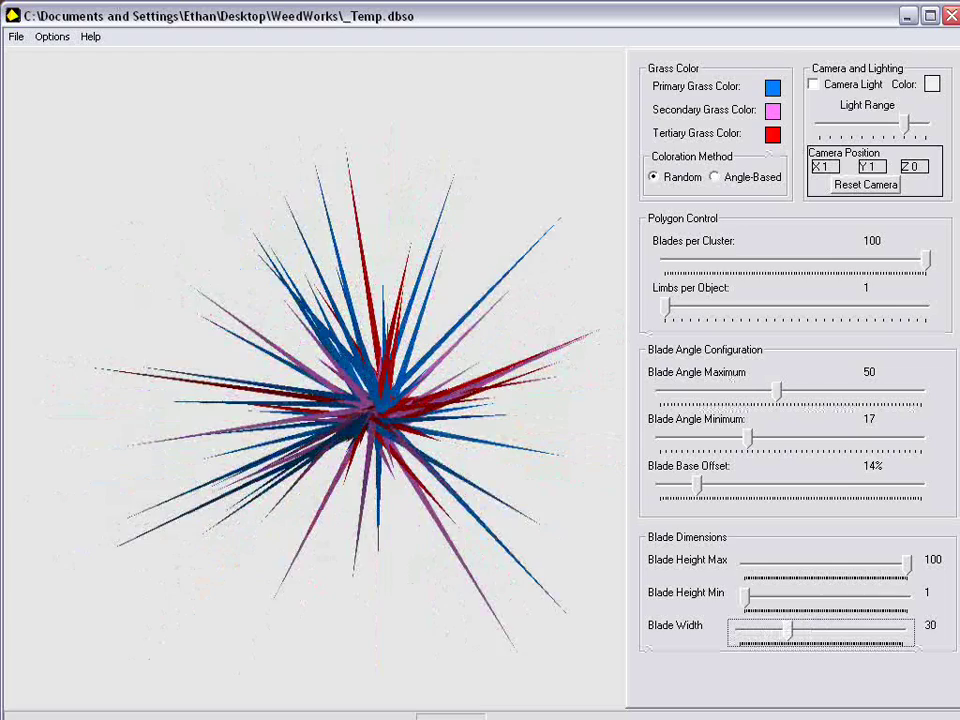
Set the blade width to 20.
key("Left")
key("Left")
key("Left")
key("Left")
key("Left")
key("Left")
key("Left")
key("Left")
key("Left")
key("Left")
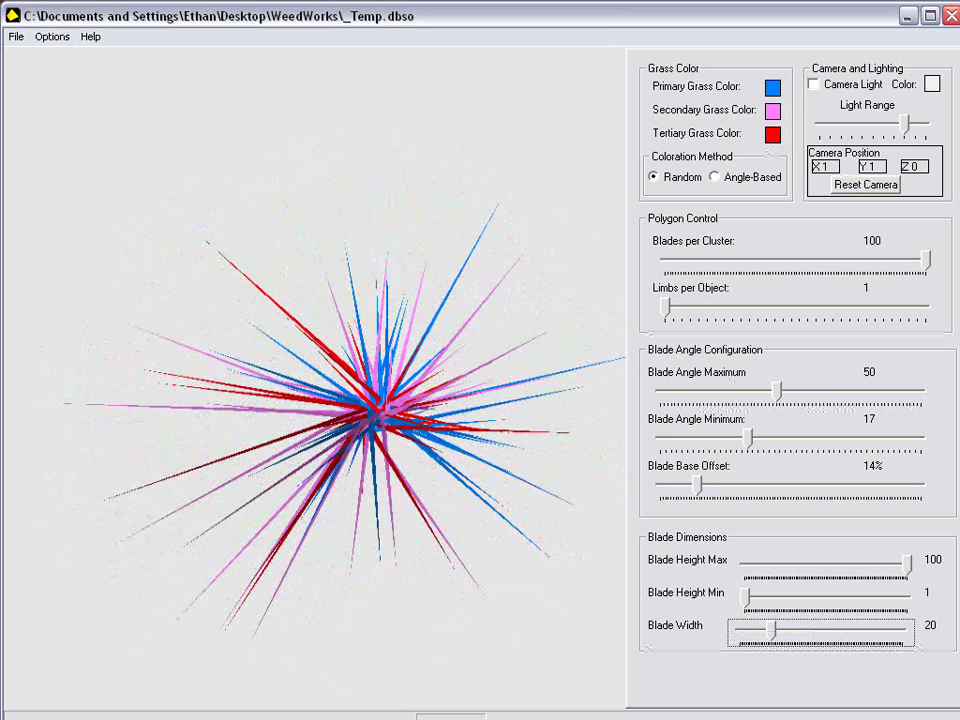
Inspect the thinner-bladed cluster from near ground level, both up close and from farther back.
left_click(314, 380)
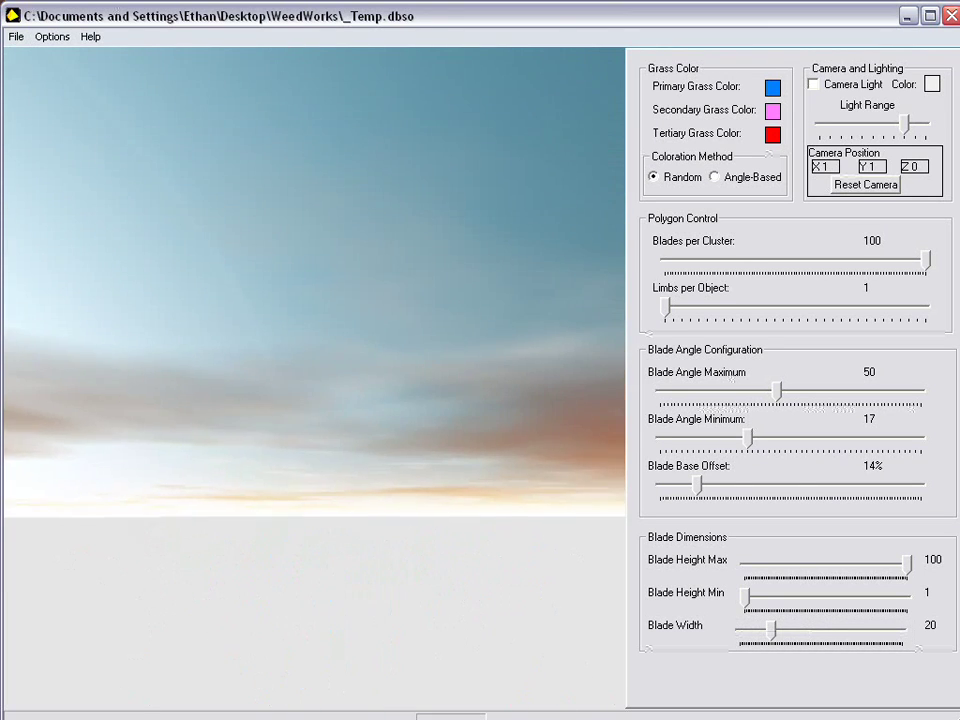
key("Down")
key("Up")
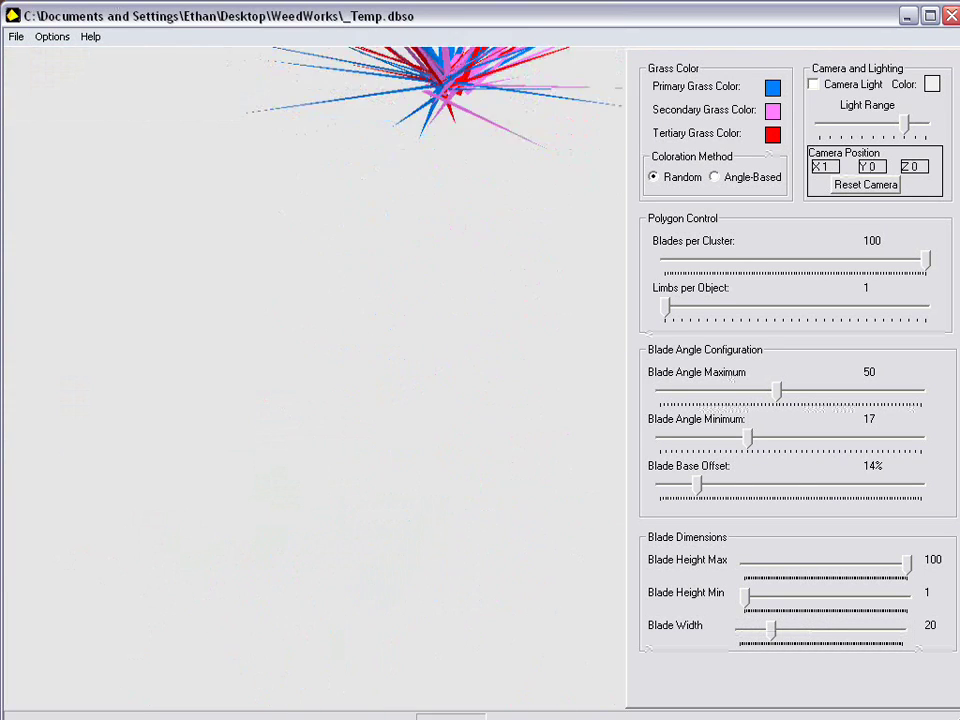
key("Up")
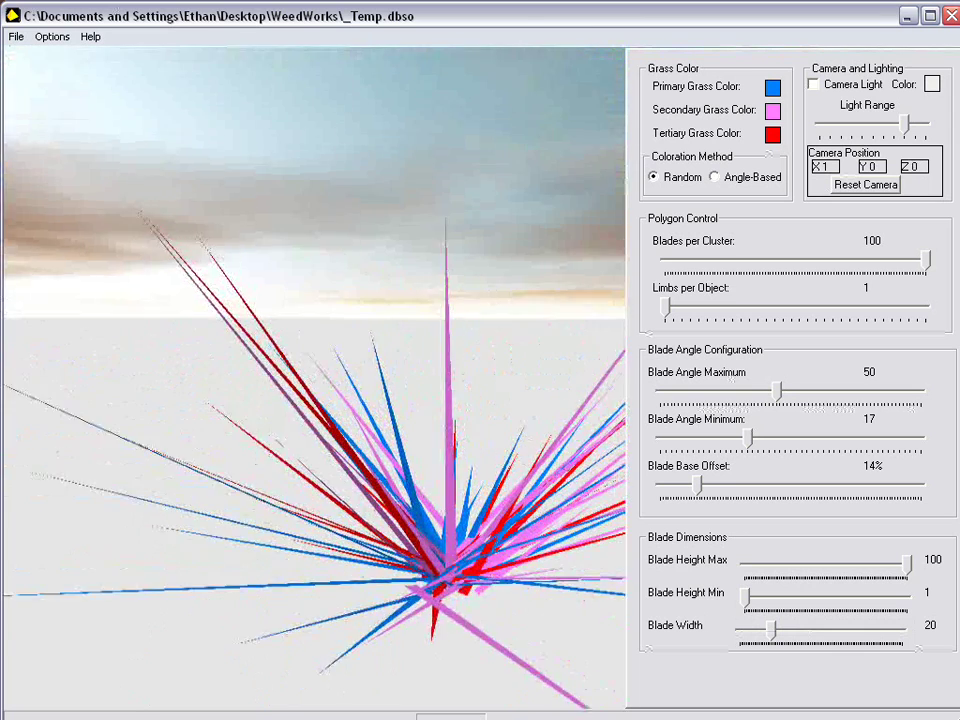
key("Down")
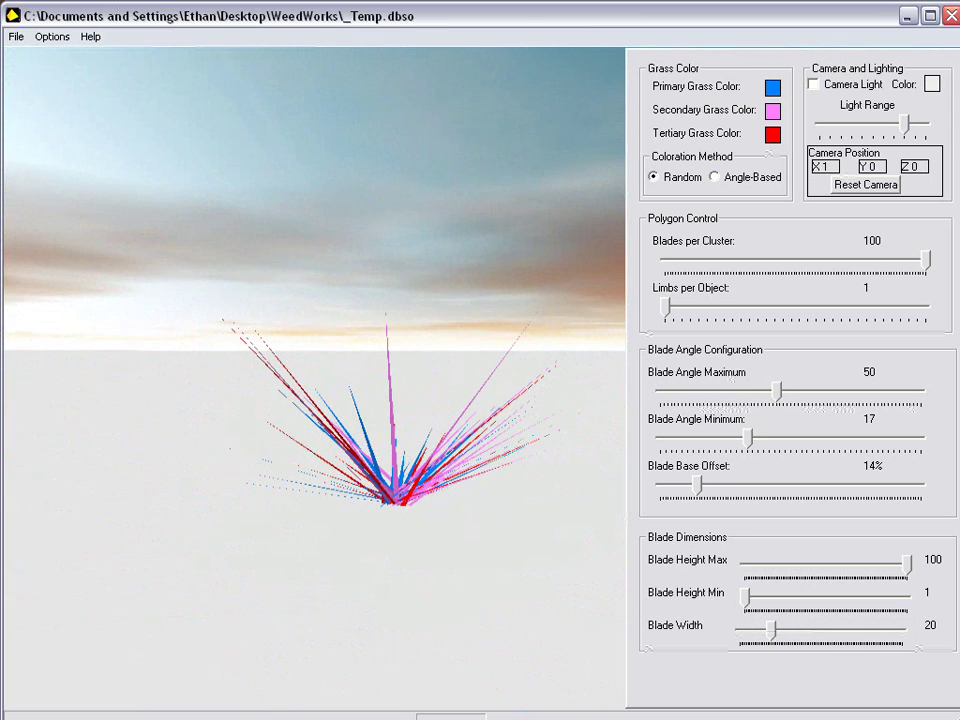